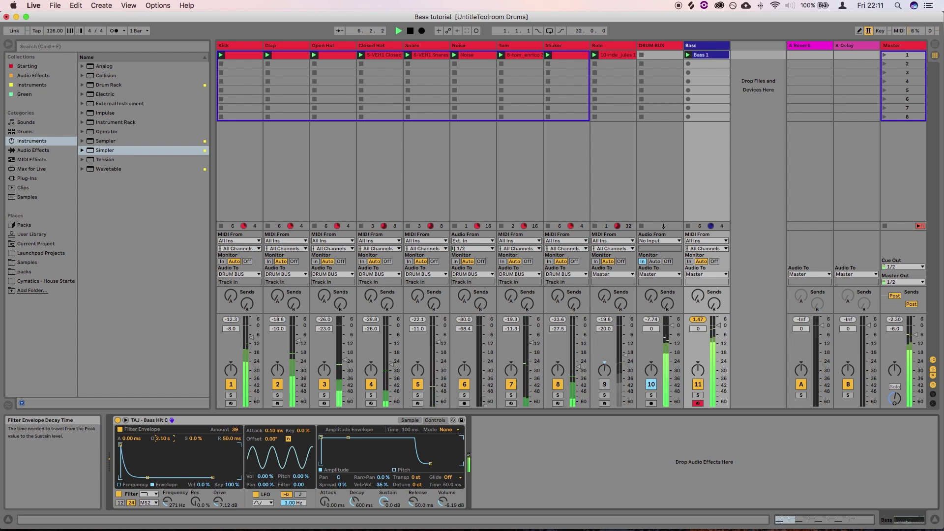
Step: Shorten the filter envelope decay to 1.93 s and lower the Bass track fader to -7.4 dB
drag(163, 438, 163, 445)
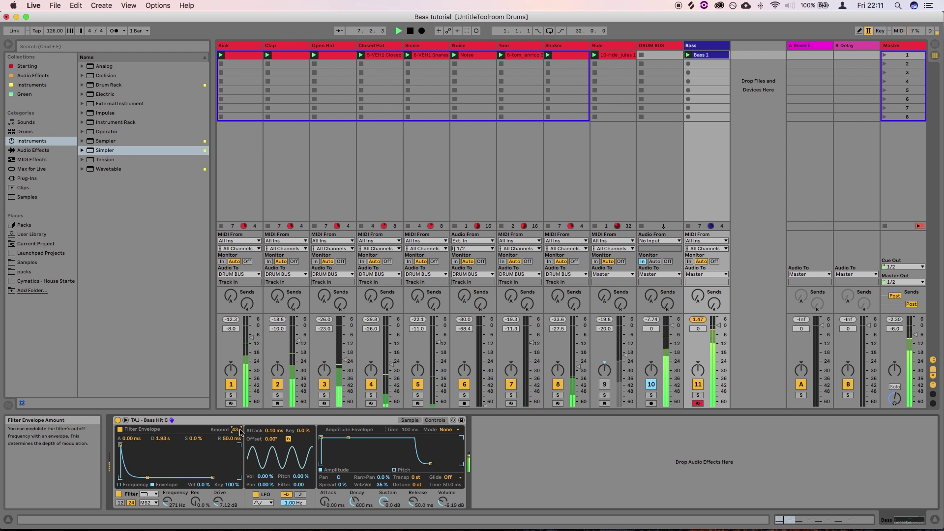
drag(719, 325, 718, 337)
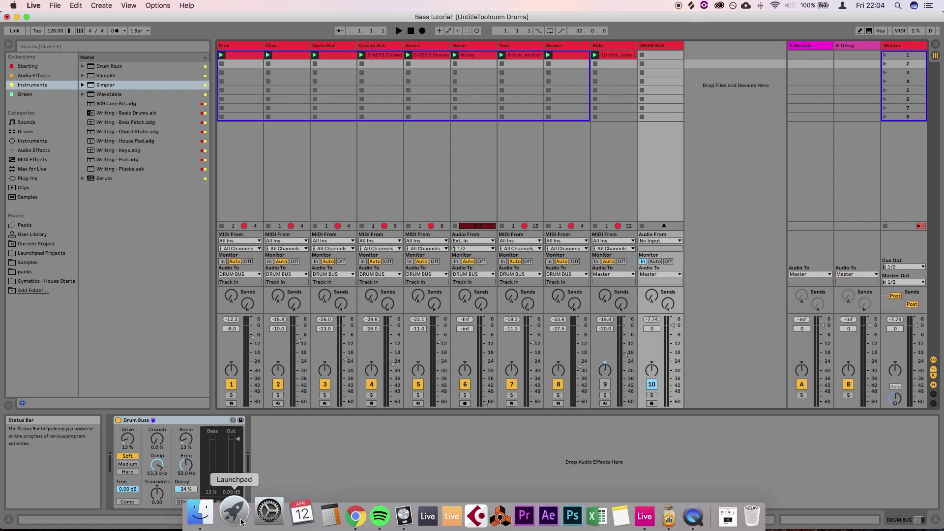
click(239, 509)
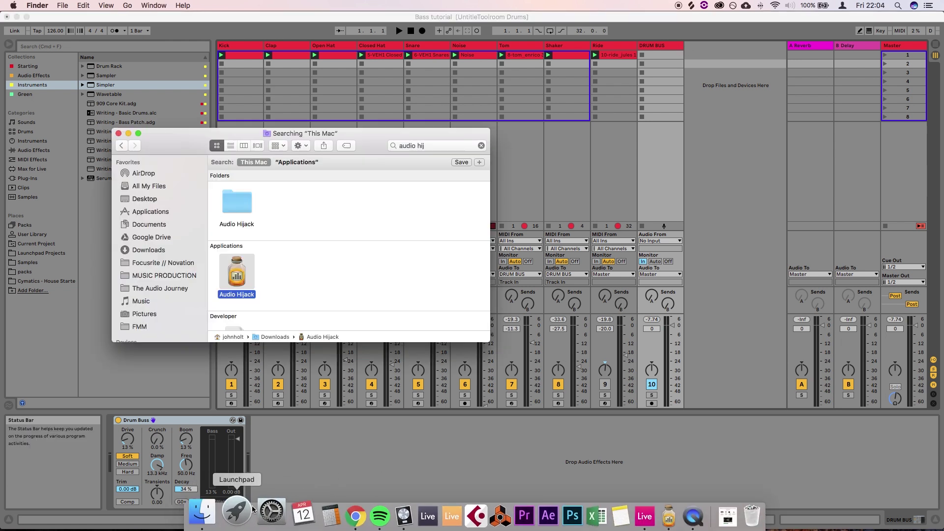
click(147, 202)
click(252, 162)
click(366, 160)
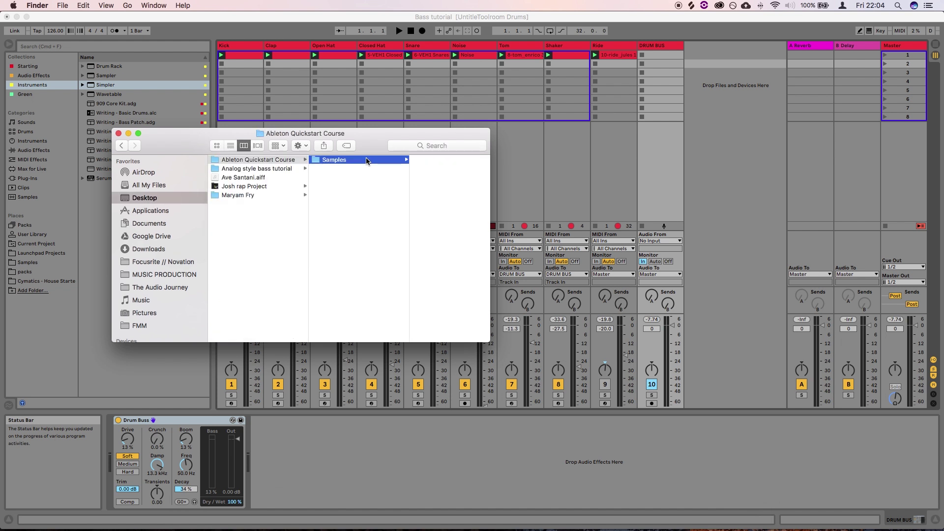
key(Right)
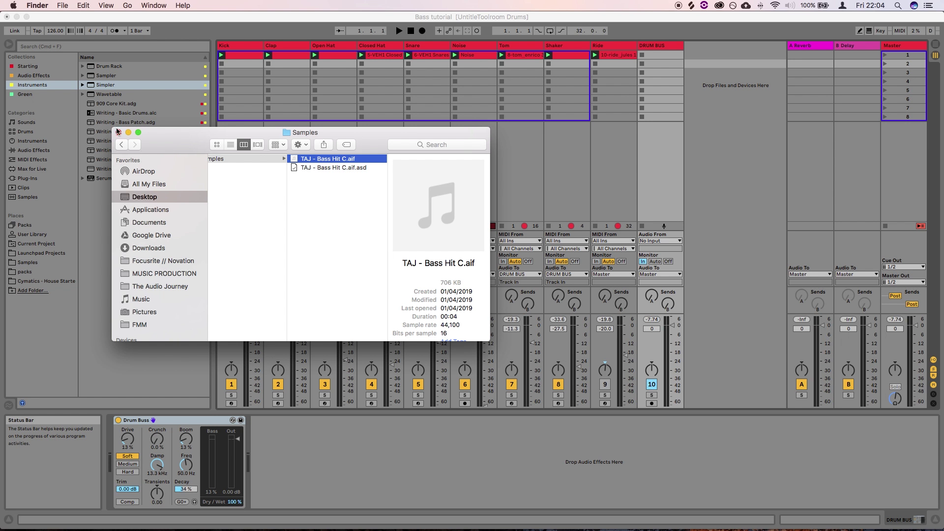
click(119, 133)
click(373, 19)
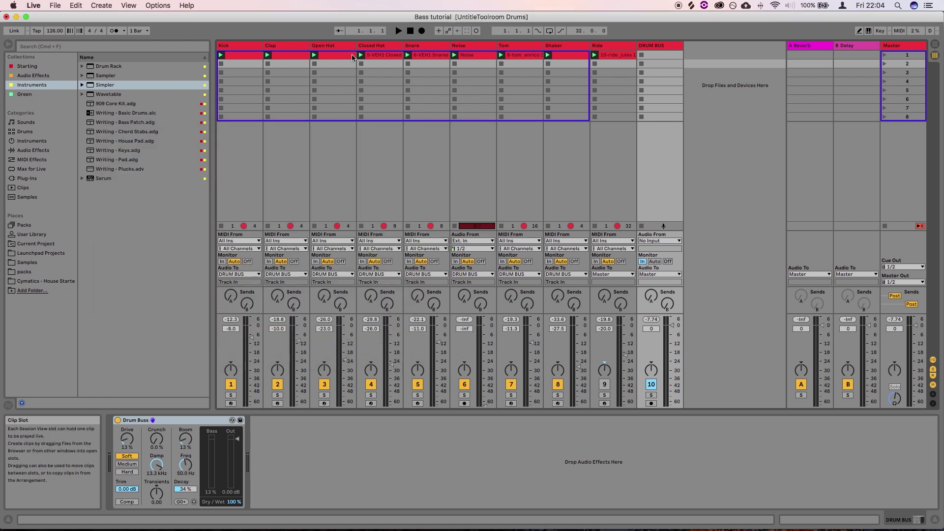
Step: Raise the Master volume to 0.8 dB, show the Kick devices, and audition the drum loop
drag(911, 332, 911, 325)
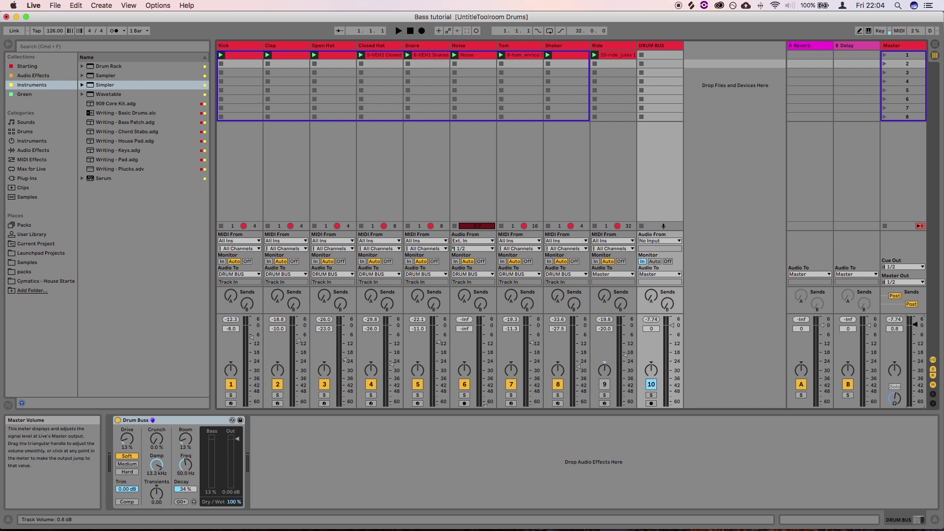
click(237, 47)
key(space)
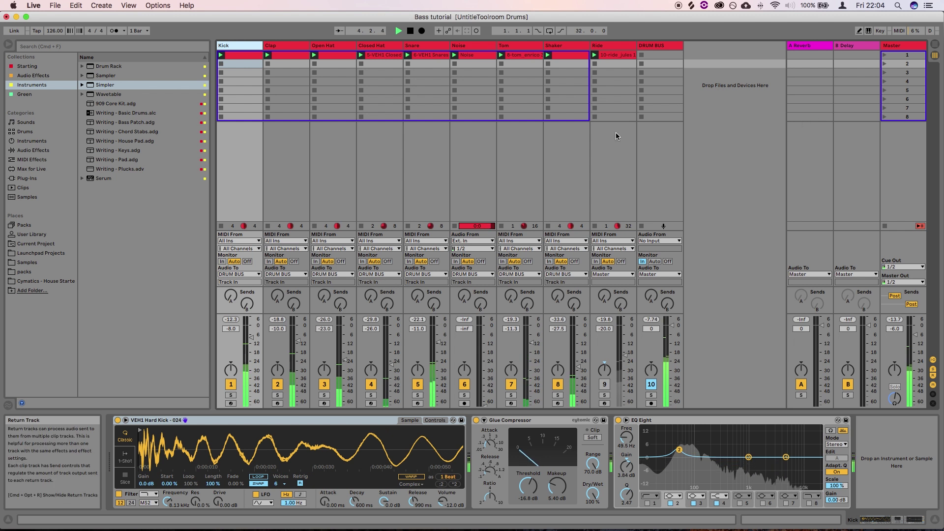
key(space)
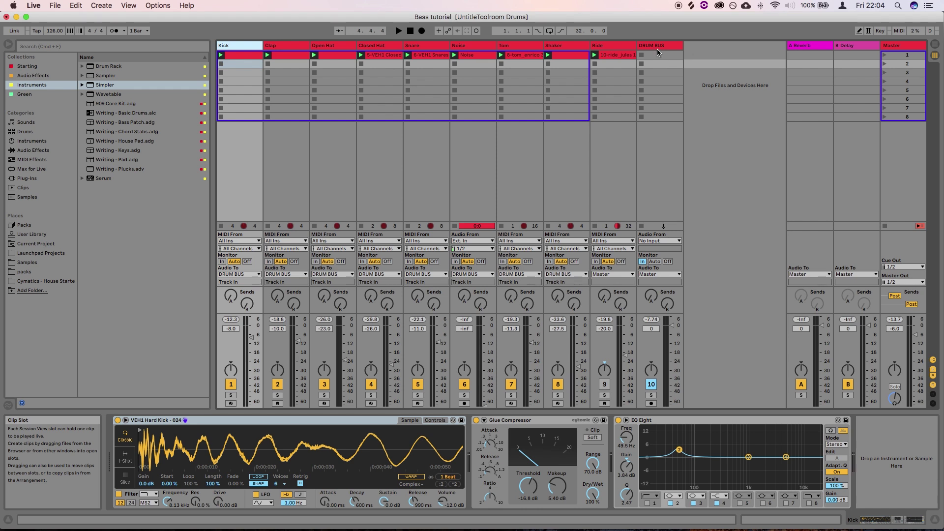
Step: Insert a new MIDI track after DRUM BUS and colour it dark blue
click(656, 48)
right_click(702, 64)
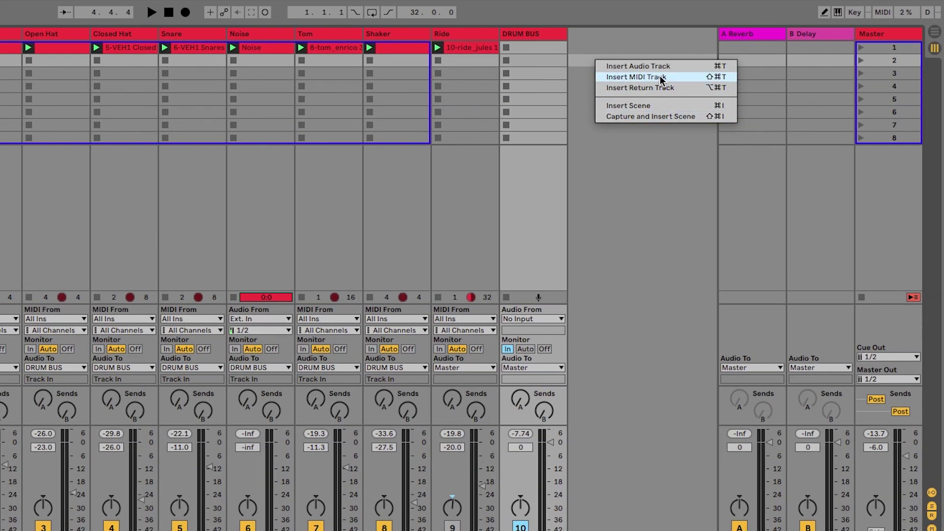
click(645, 78)
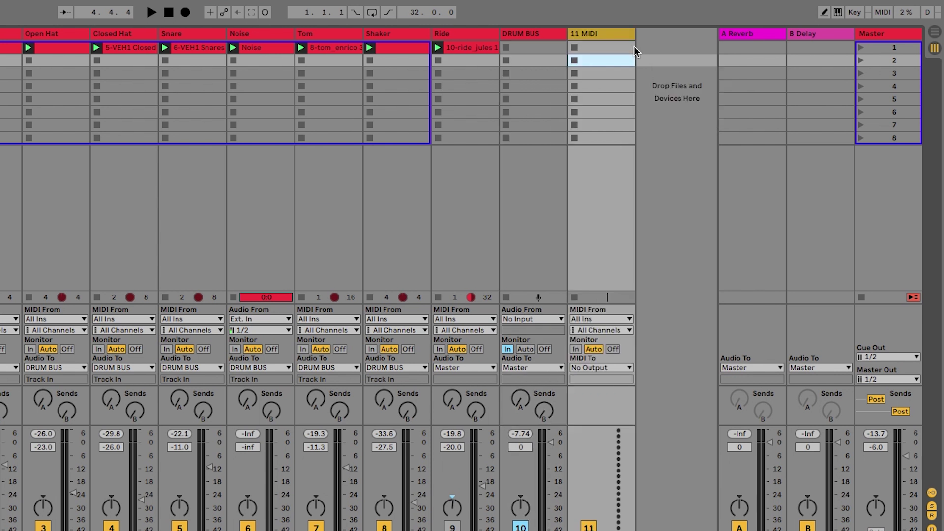
right_click(609, 34)
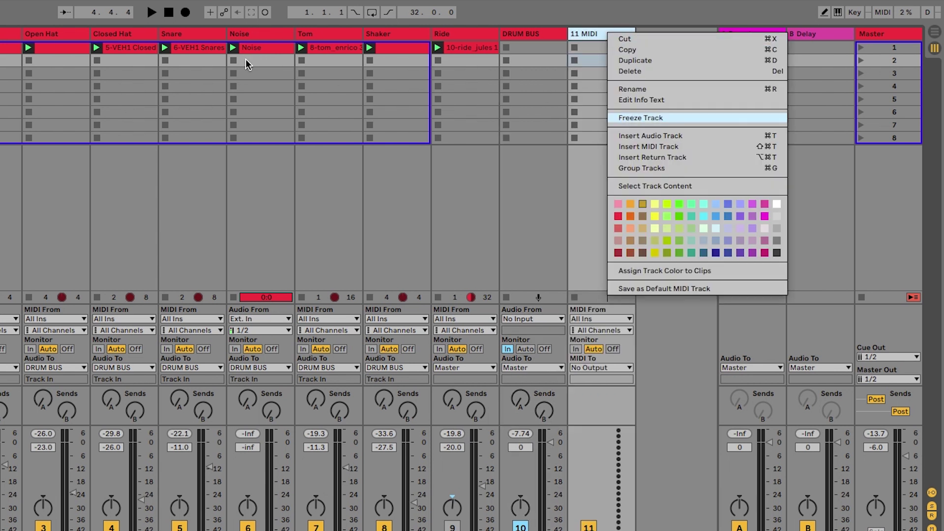
click(716, 253)
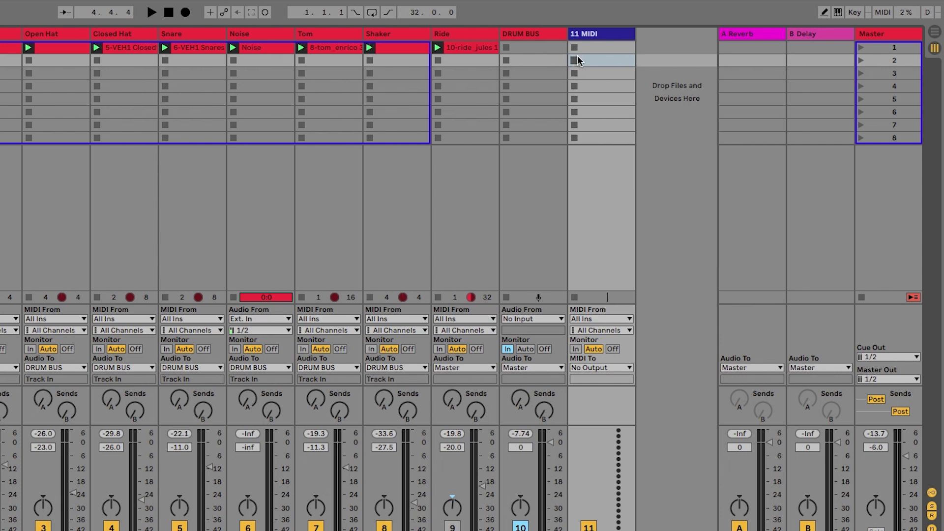
Step: Rename the new MIDI track to 'Bass'
right_click(595, 35)
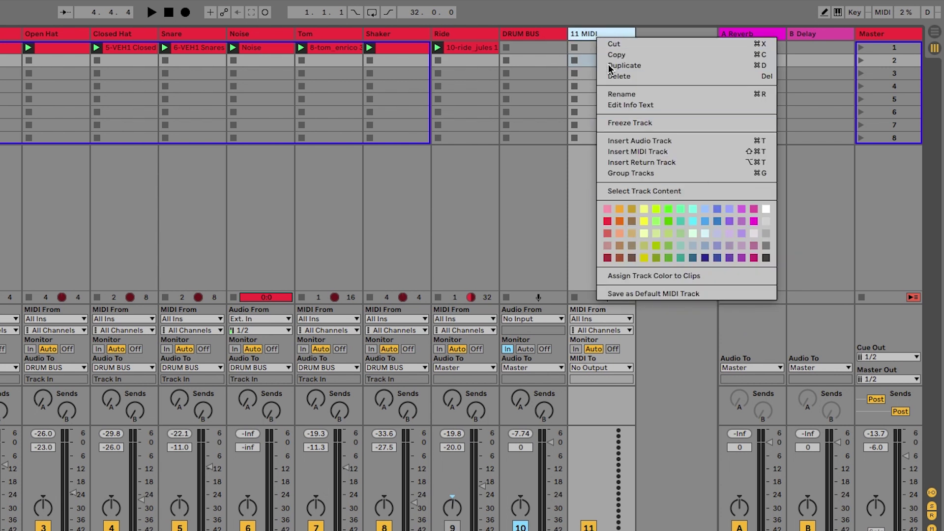
click(588, 35)
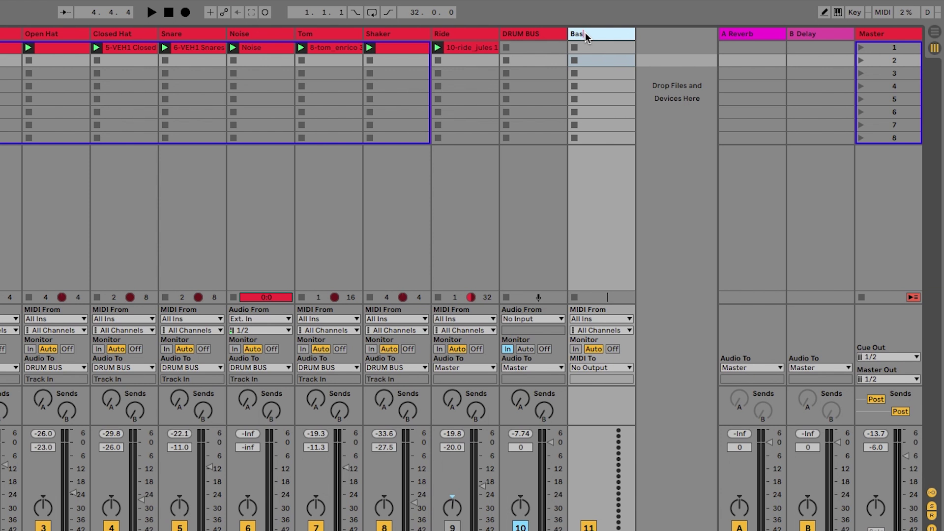
text(Bass)
click(605, 48)
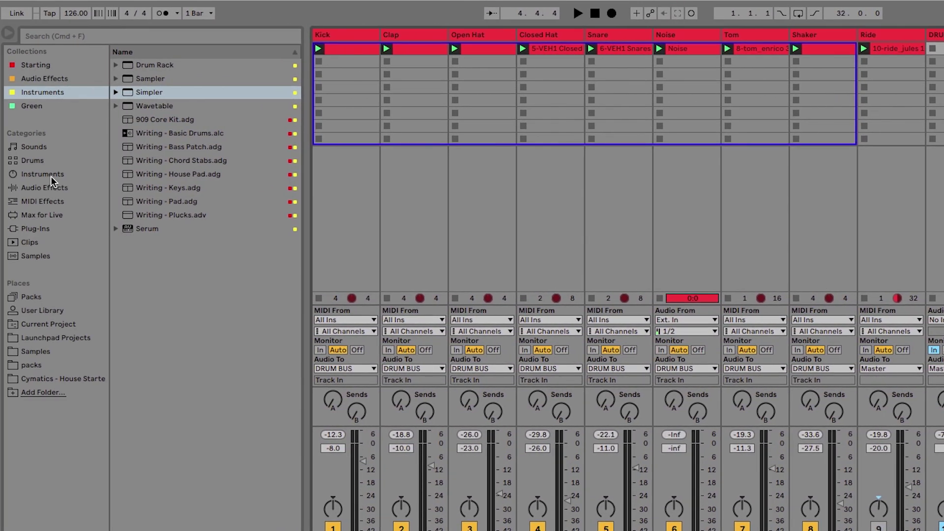
Step: Drag Simpler from the Instruments browser onto the Bass track, then bring up a Finder window
click(44, 174)
click(150, 192)
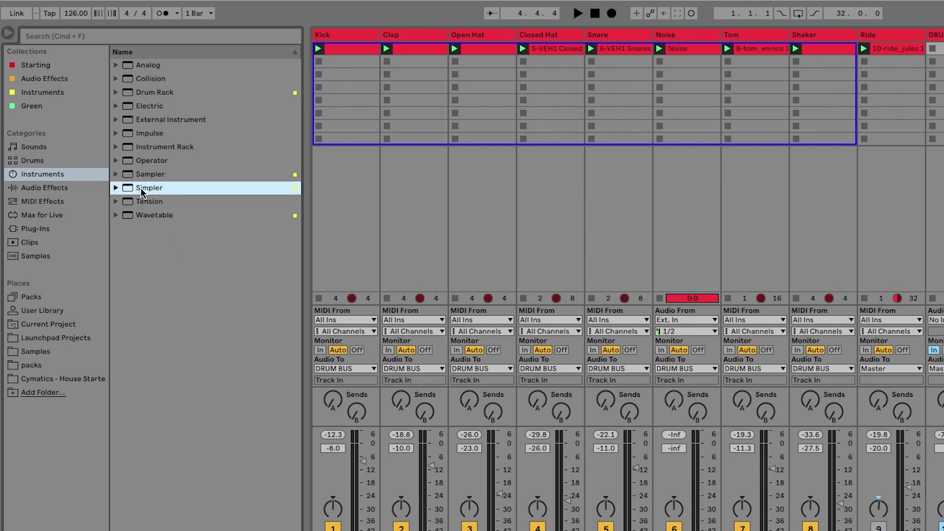
drag(141, 191, 943, 58)
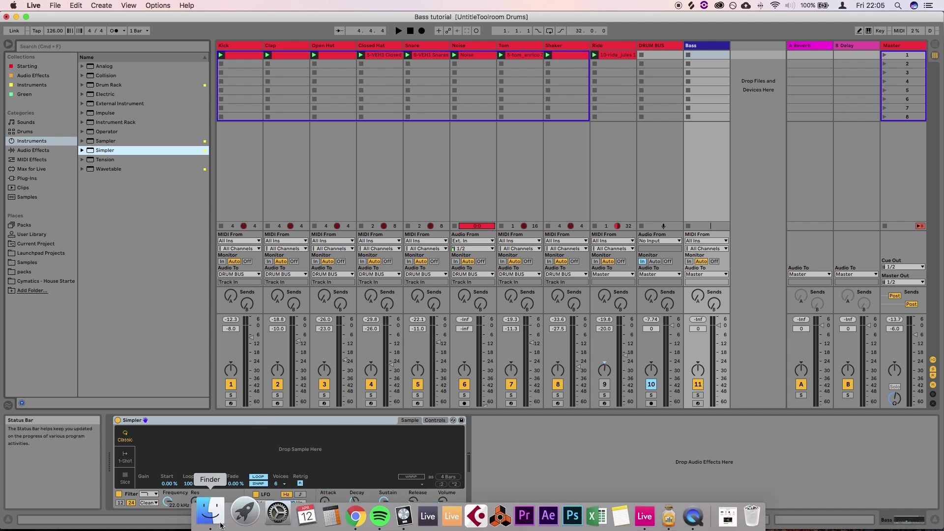
click(211, 516)
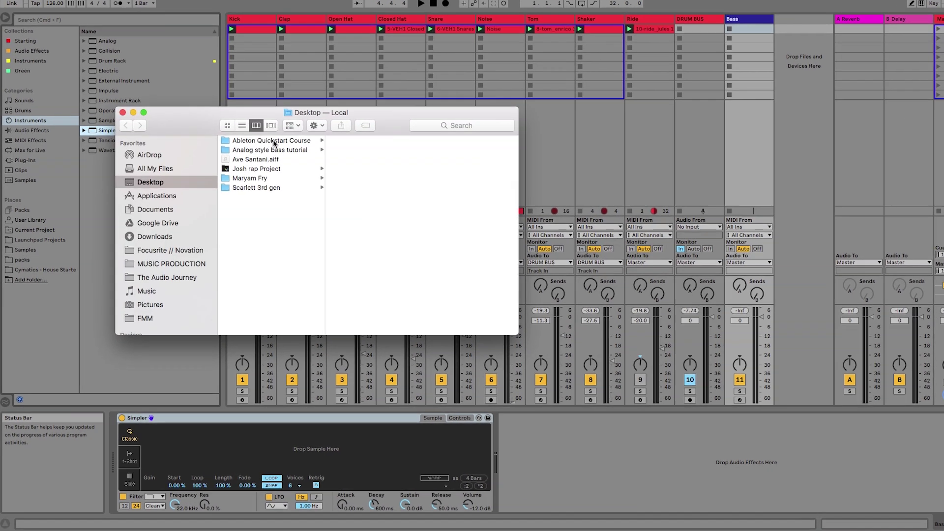
Step: Drag TAJ - Bass Hit C.aif from Ableton Quickstart Course > Samples into Simpler, then close Finder
click(276, 159)
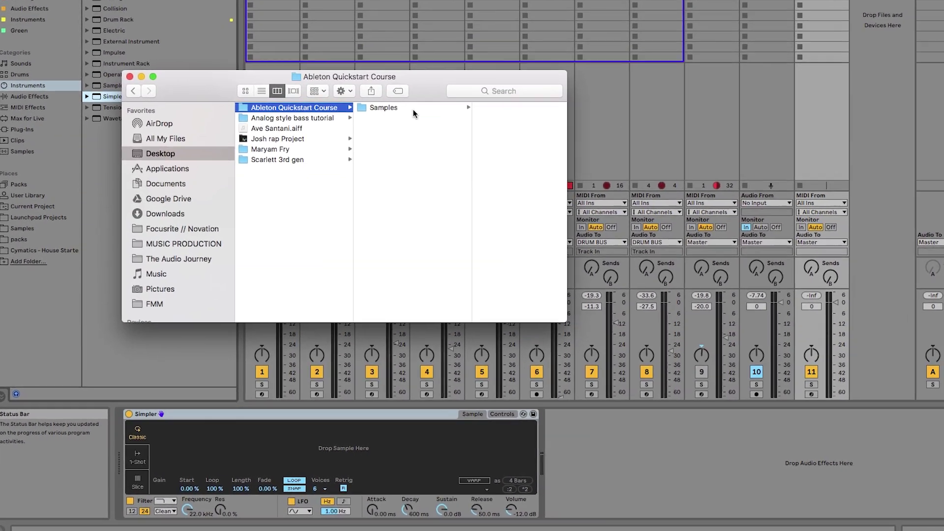
click(345, 159)
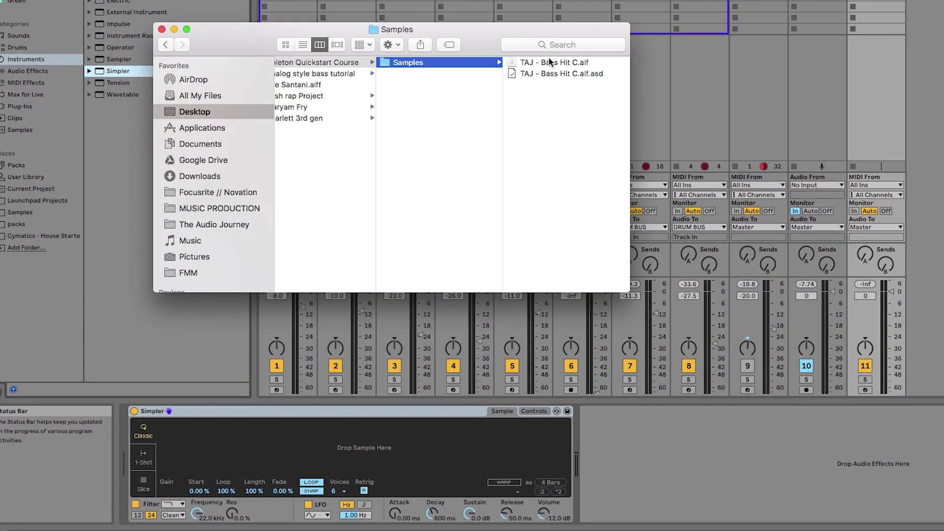
drag(546, 63, 349, 464)
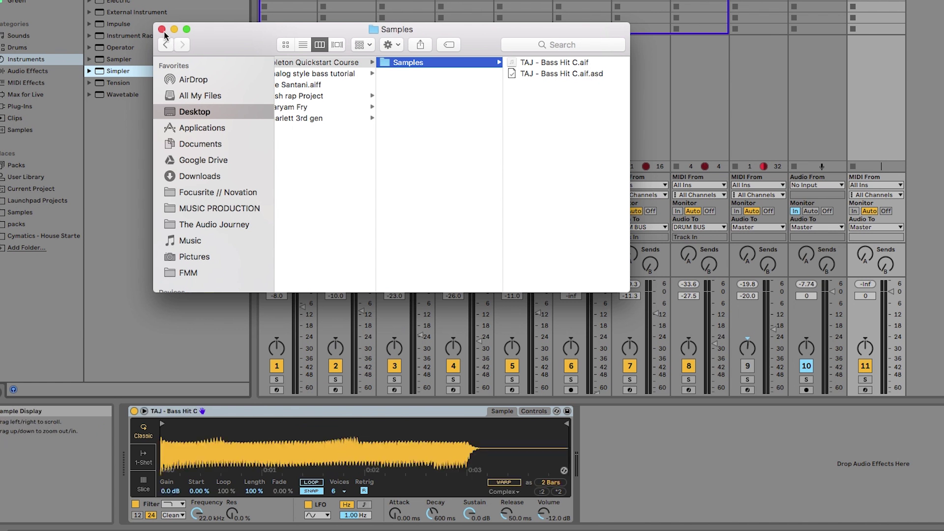
click(129, 300)
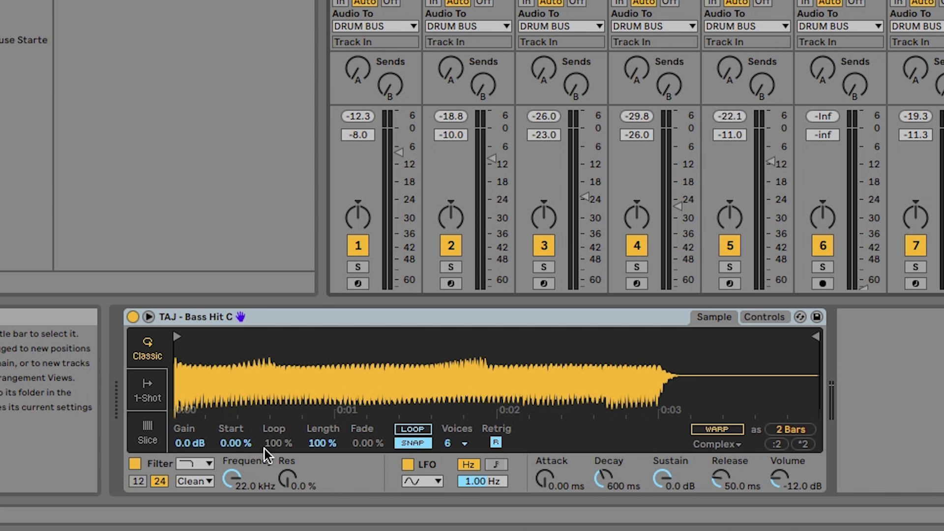
Step: Keep Simpler's low-pass filter type and sweep the cutoff down to 105 Hz, then up to 2.85 kHz
click(194, 463)
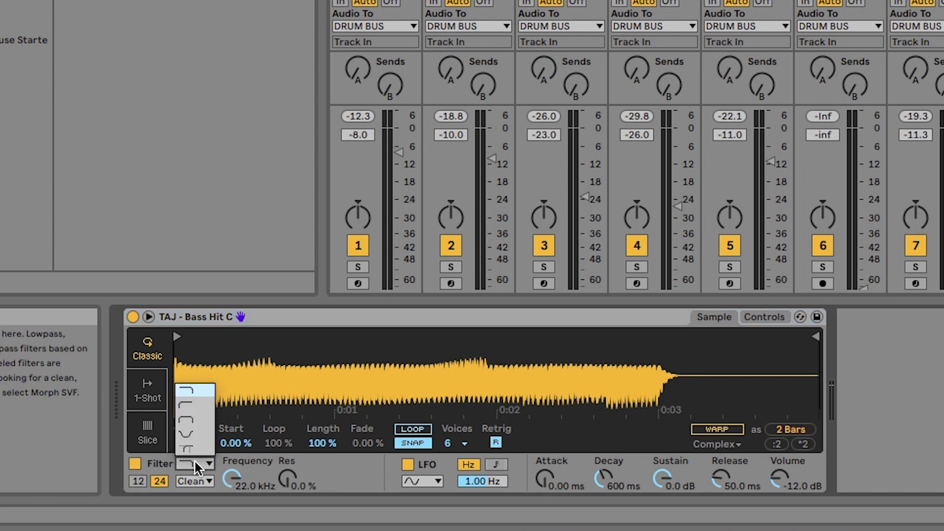
click(191, 398)
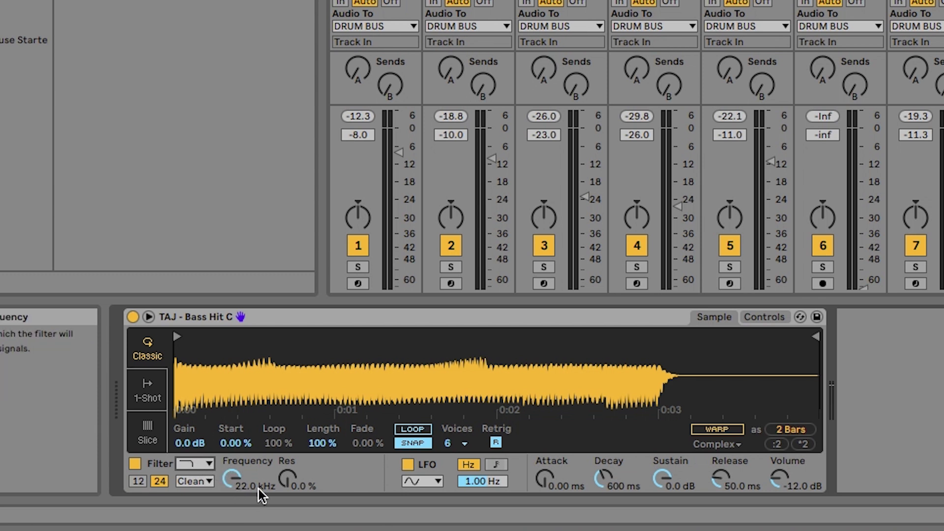
click(232, 479)
drag(231, 477, 231, 452)
drag(231, 477, 231, 495)
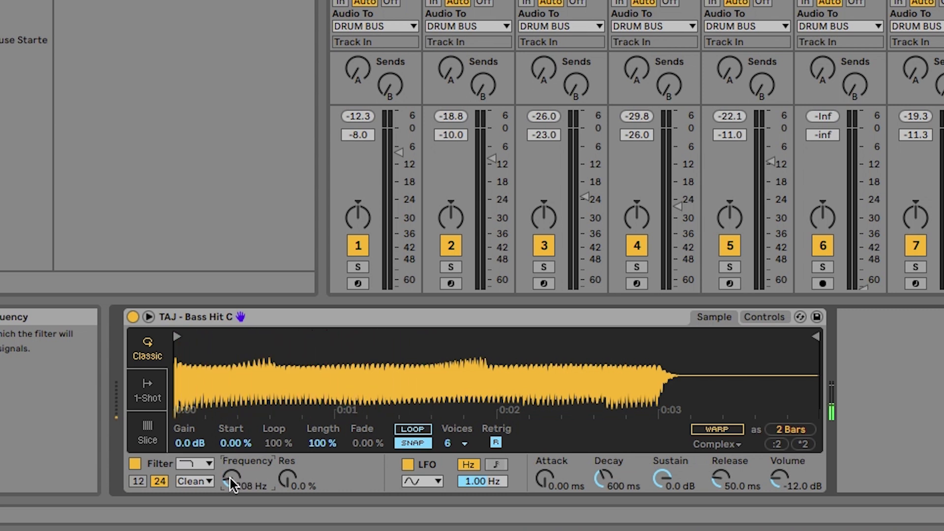
Step: Raise the bass sample volume to -5.62 dB and set the filter cutoff to 3.71 kHz
drag(782, 485, 782, 481)
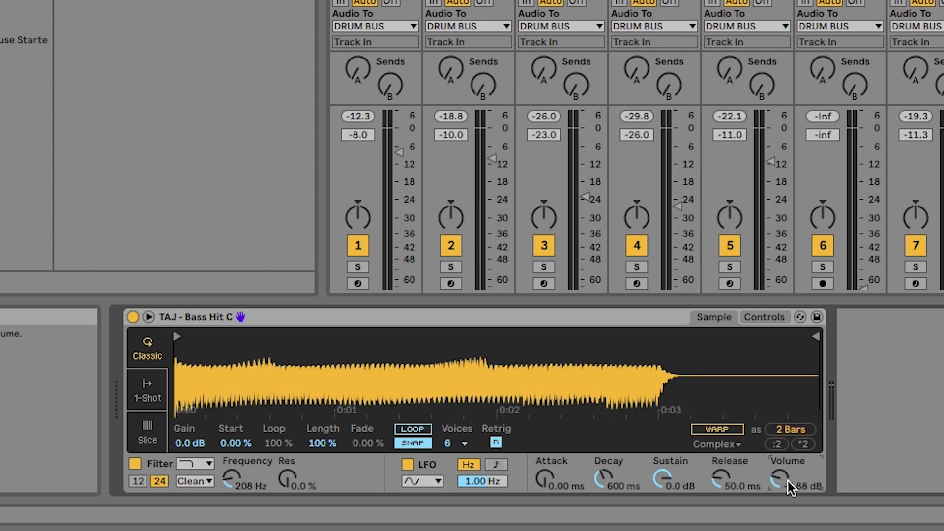
drag(788, 481, 788, 469)
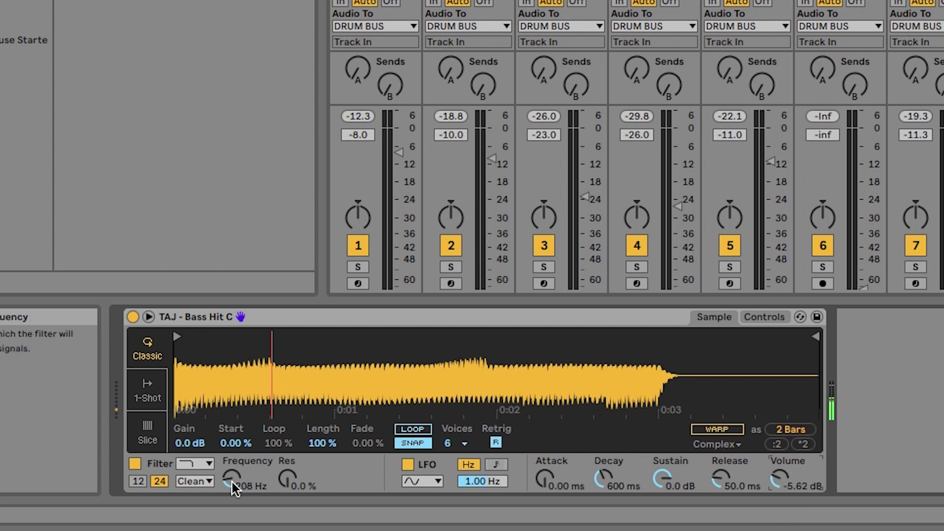
mouse_move(232, 482)
mouse_down()
mouse_move(232, 471)
mouse_move(221, 479)
mouse_up()
drag(230, 478, 230, 471)
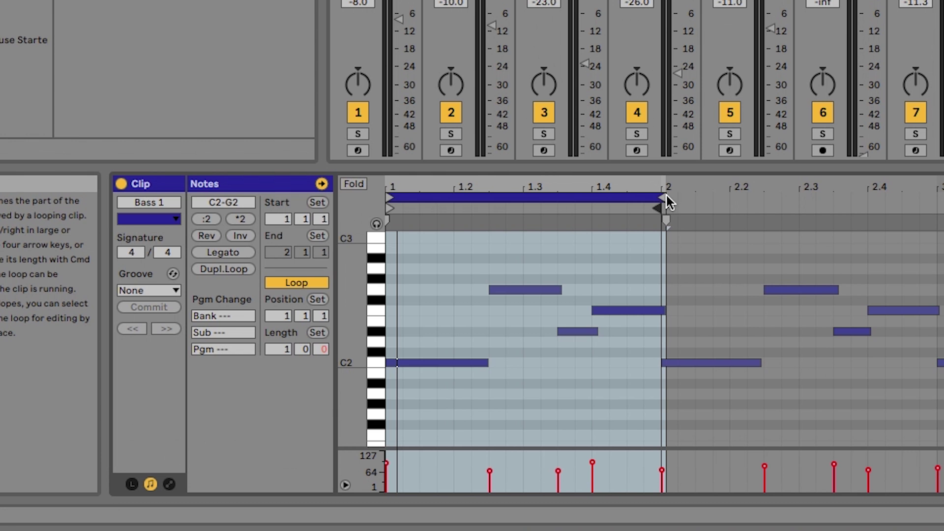
Step: Audition the bass and sweep the cutoff toward 625 Hz, with volume at about -2.81 dB
key(space)
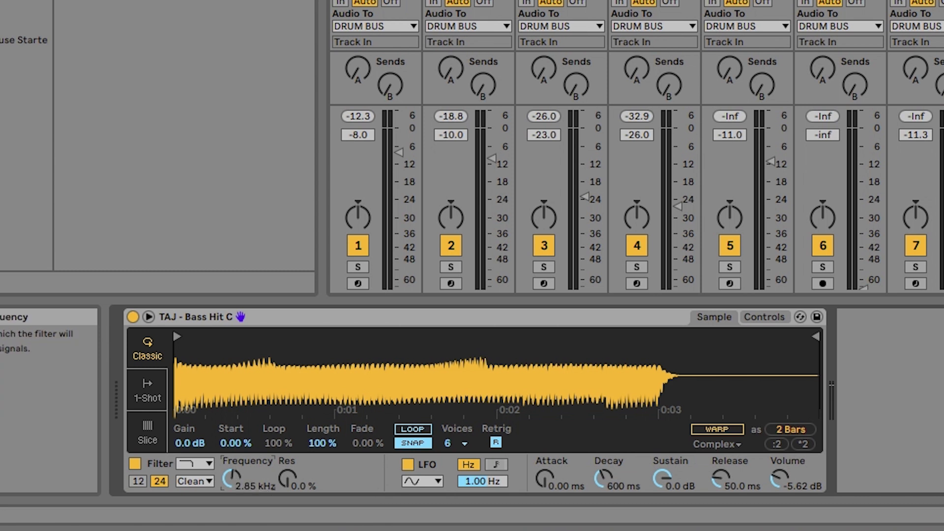
key(space)
drag(232, 478, 231, 498)
drag(820, 490, 820, 484)
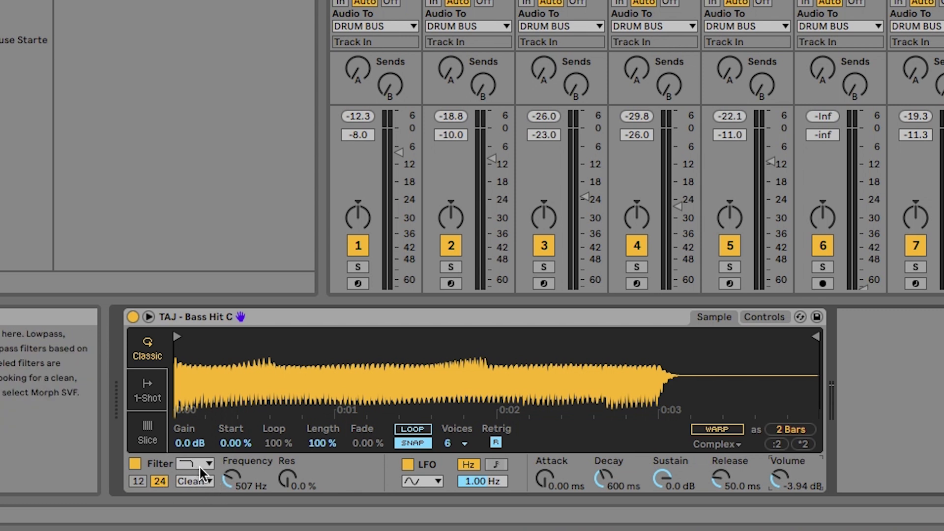
click(195, 481)
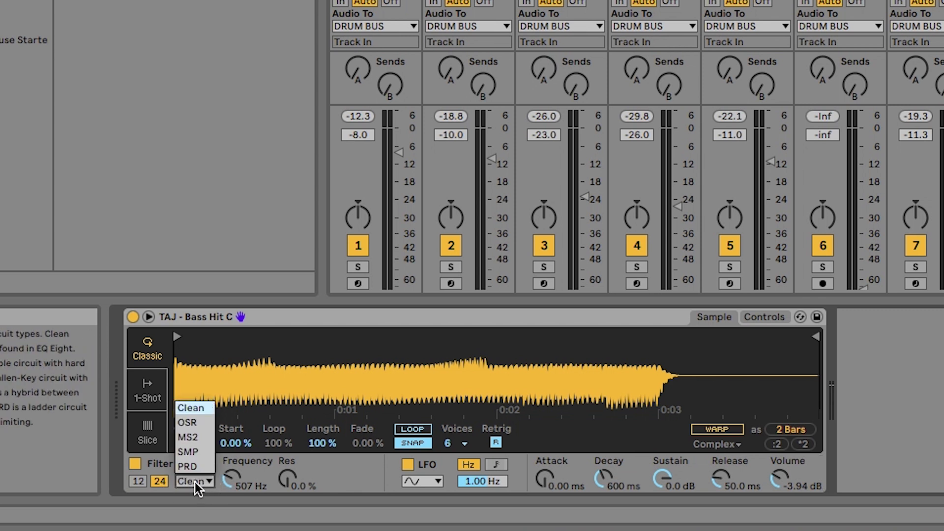
Step: Switch the filter to MS2, then set volume -6.19 dB, drive 7.12 dB and cutoff 416 Hz while auditioning
click(193, 437)
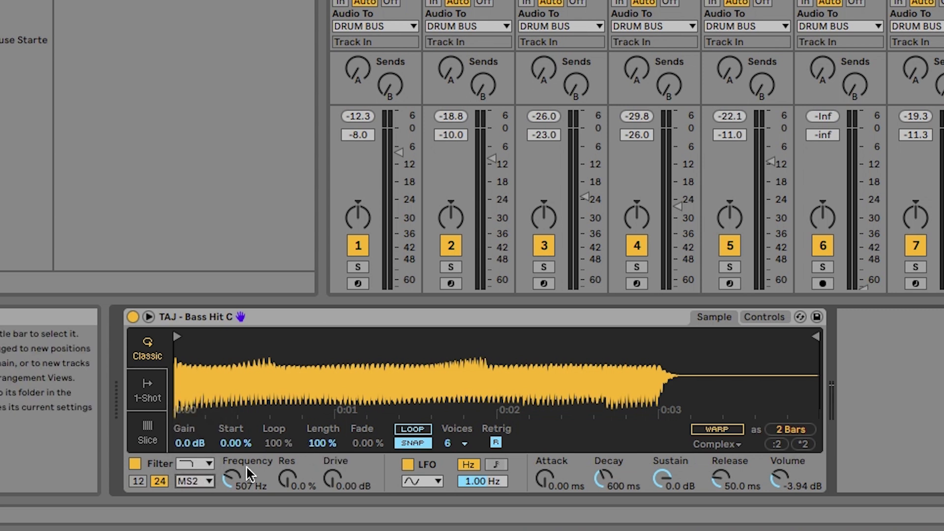
key(space)
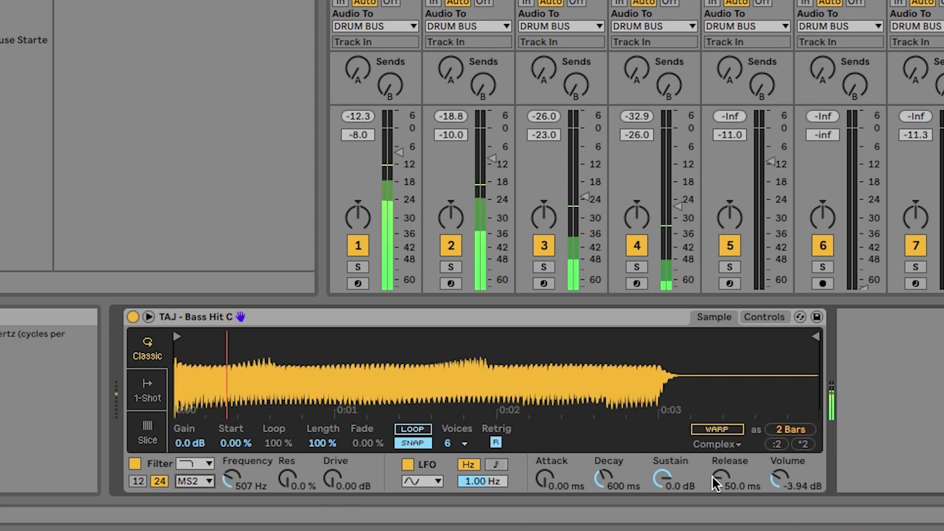
drag(783, 483, 783, 497)
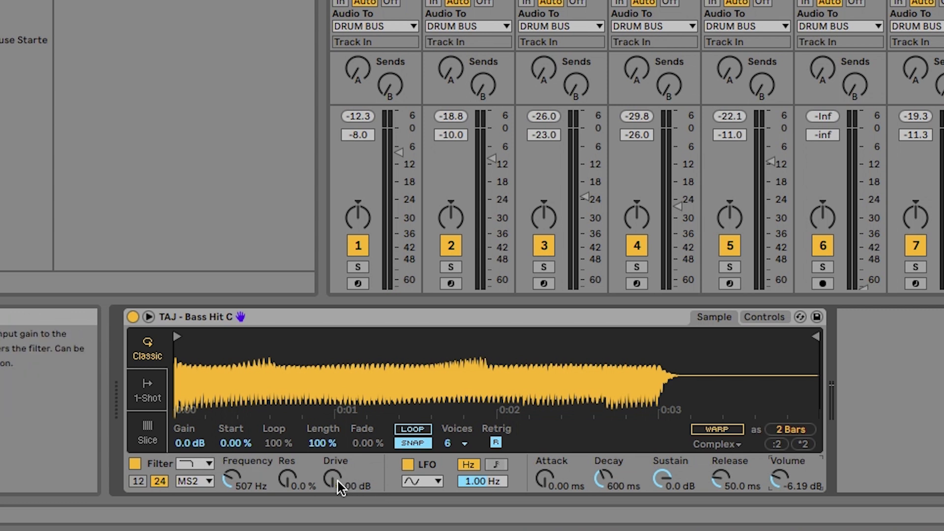
drag(338, 481, 338, 464)
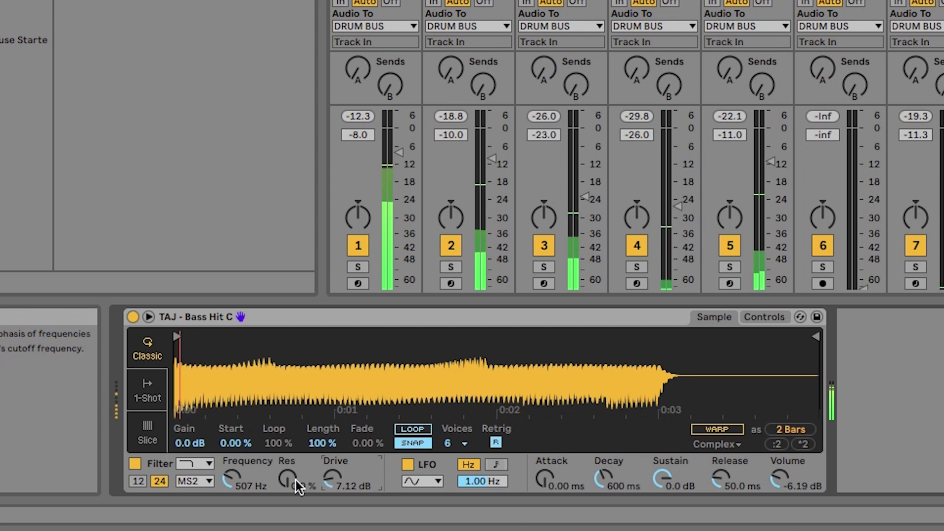
drag(236, 483, 236, 483)
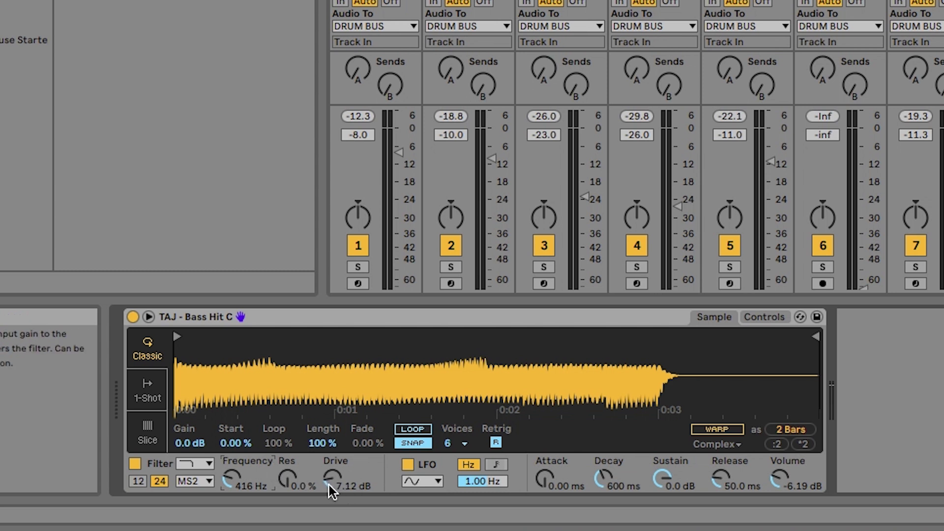
key(space)
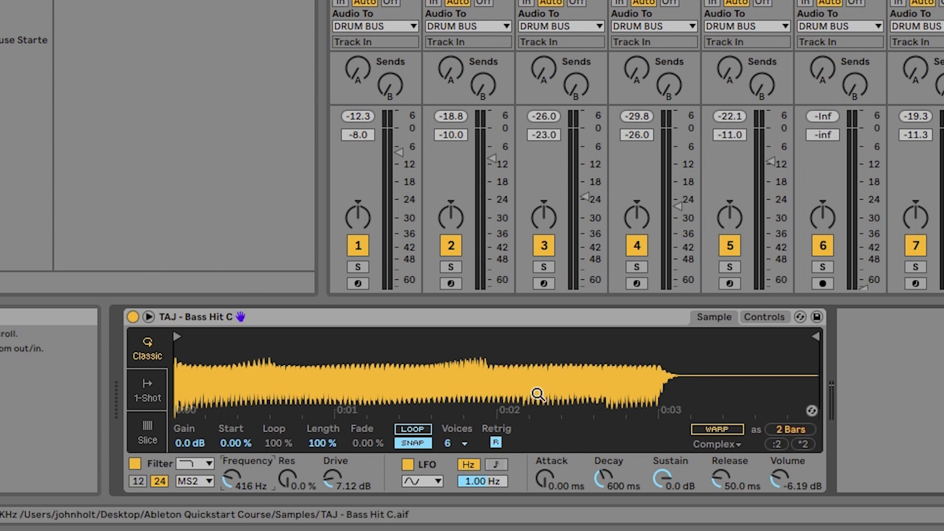
Step: Set Simpler's Voices to 1, audition the mono bass, and show the filter, LFO and envelope view
click(454, 444)
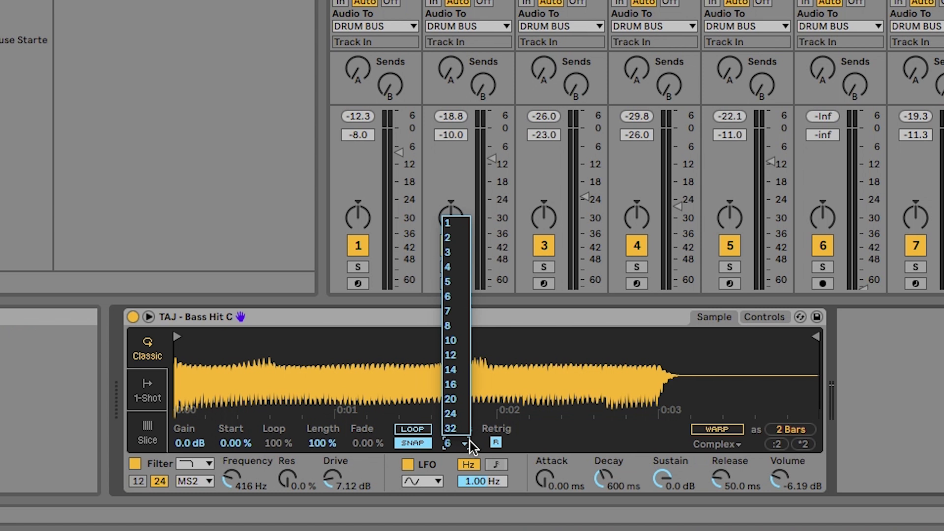
click(457, 225)
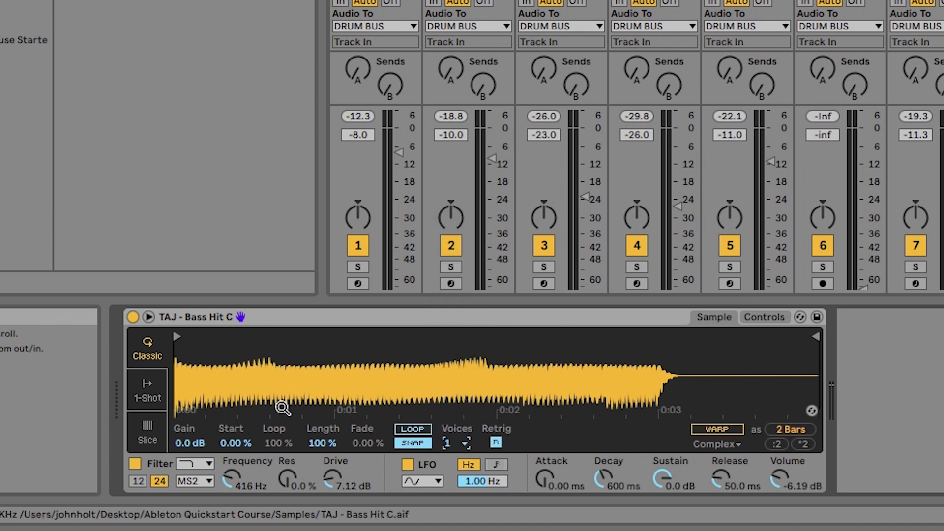
key(space)
click(766, 317)
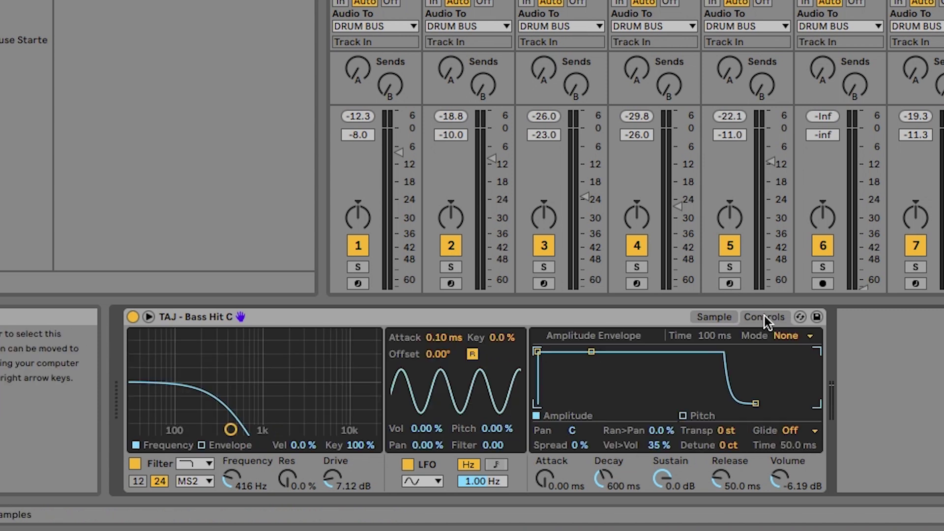
Step: Enable the filter envelope, dial its amount to 39 while auditioning, and lengthen the decay
click(201, 445)
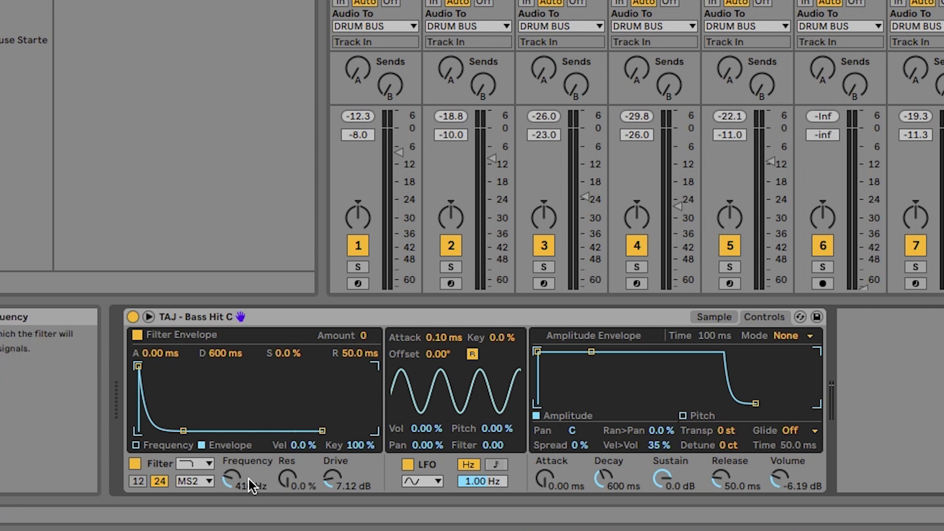
drag(367, 338, 367, 323)
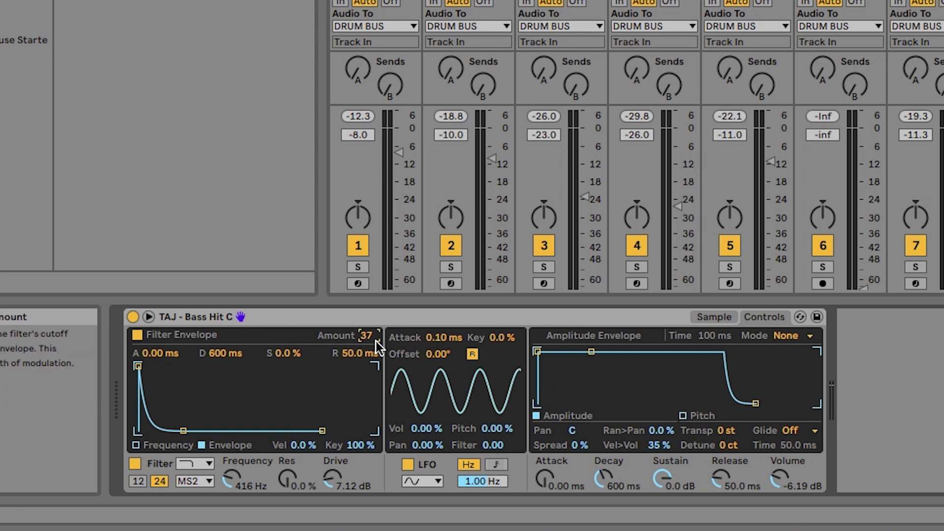
drag(370, 339, 370, 322)
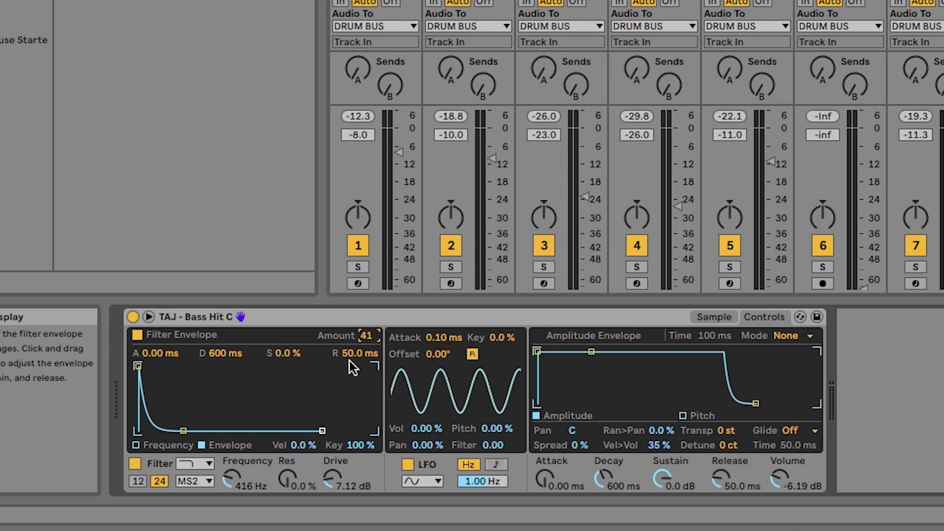
key(space)
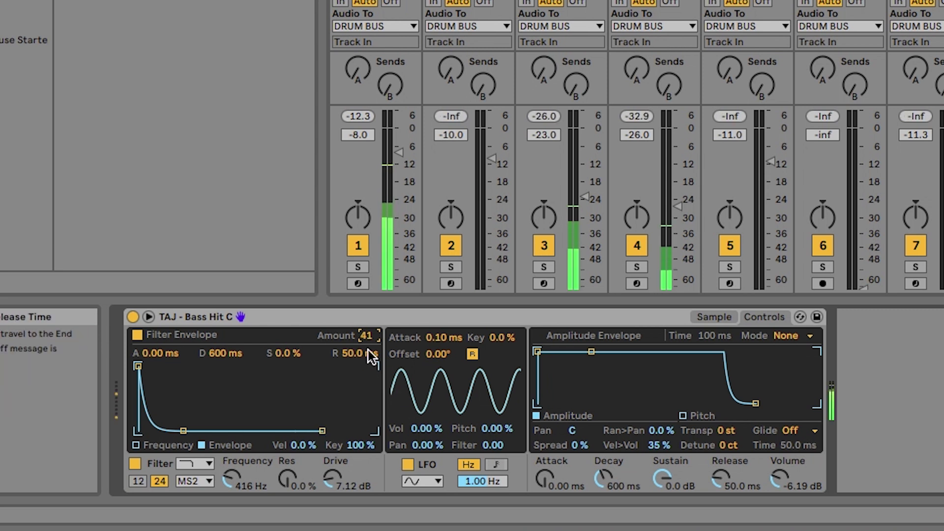
drag(367, 341, 367, 344)
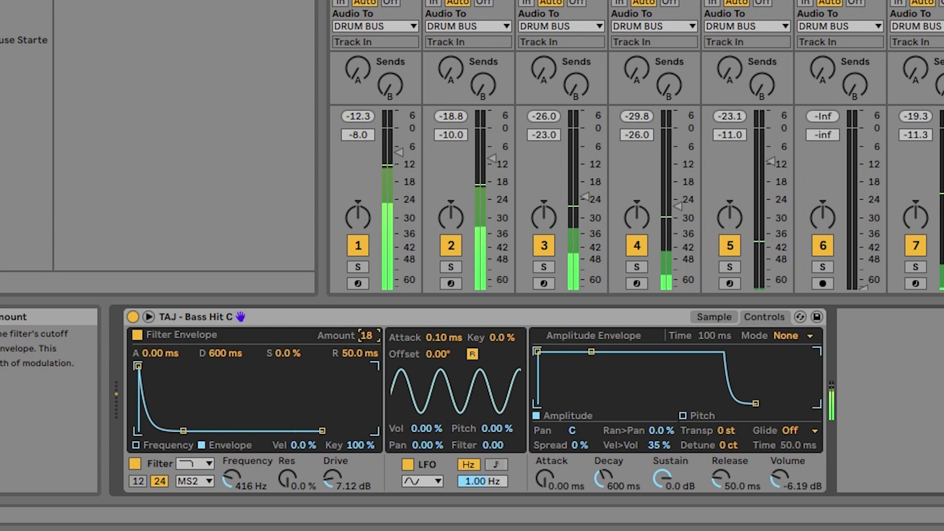
drag(376, 340, 372, 340)
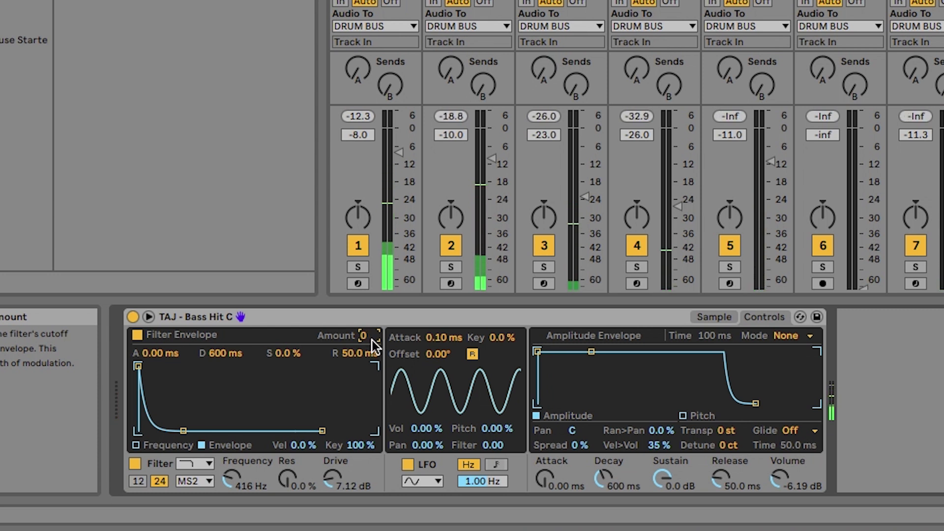
mouse_move(373, 340)
mouse_down()
mouse_move(373, 310)
mouse_move(367, 345)
mouse_up()
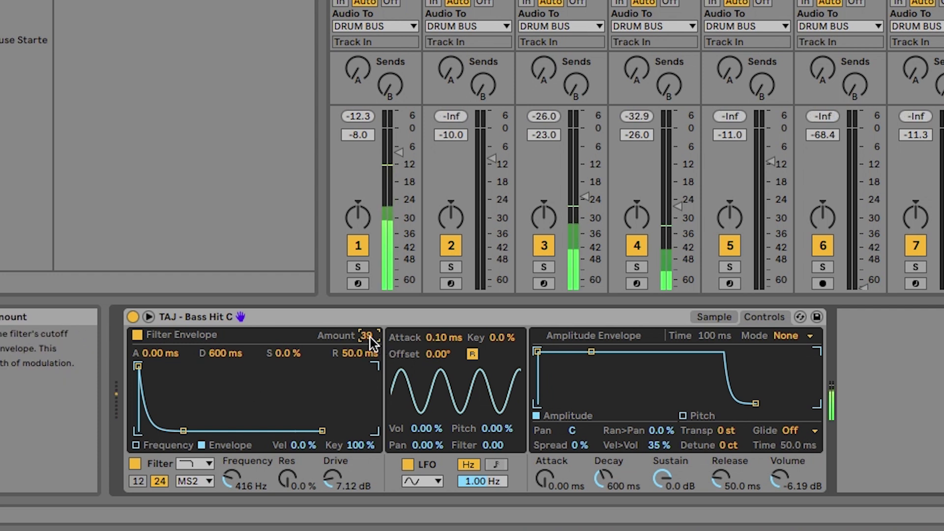
drag(225, 353, 225, 334)
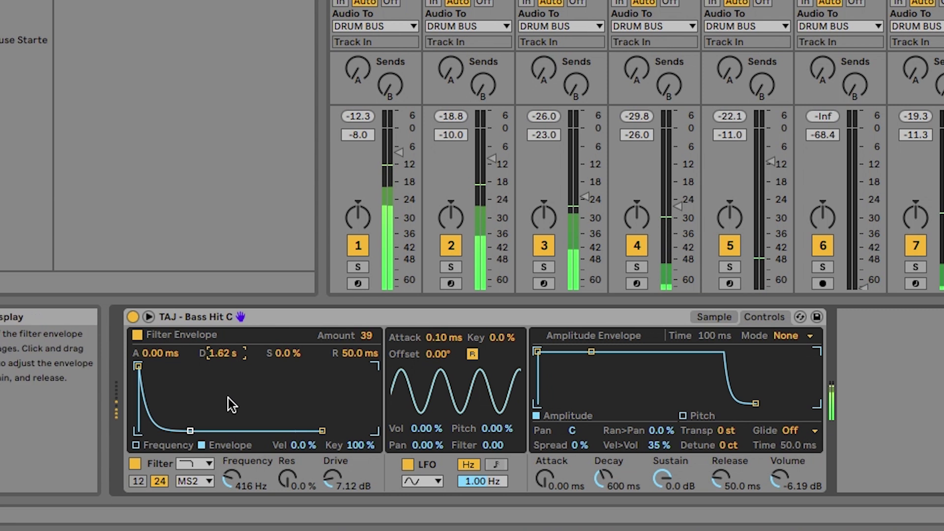
drag(231, 477, 231, 487)
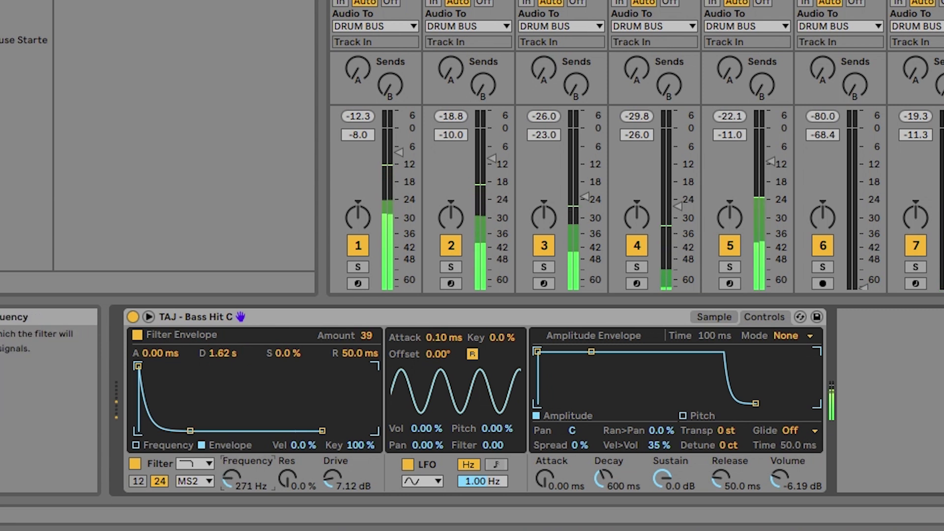
mouse_move(223, 354)
mouse_down()
mouse_move(224, 339)
mouse_move(224, 347)
mouse_up()
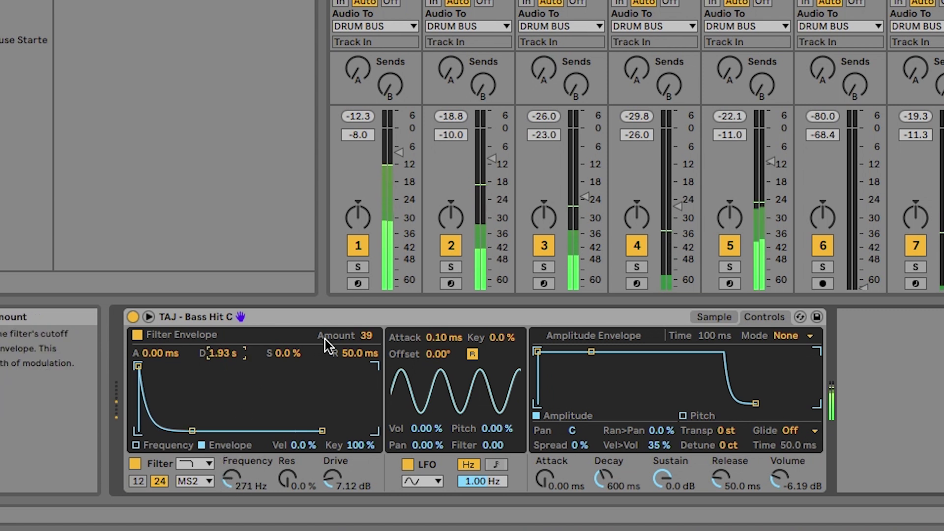
drag(367, 336, 366, 334)
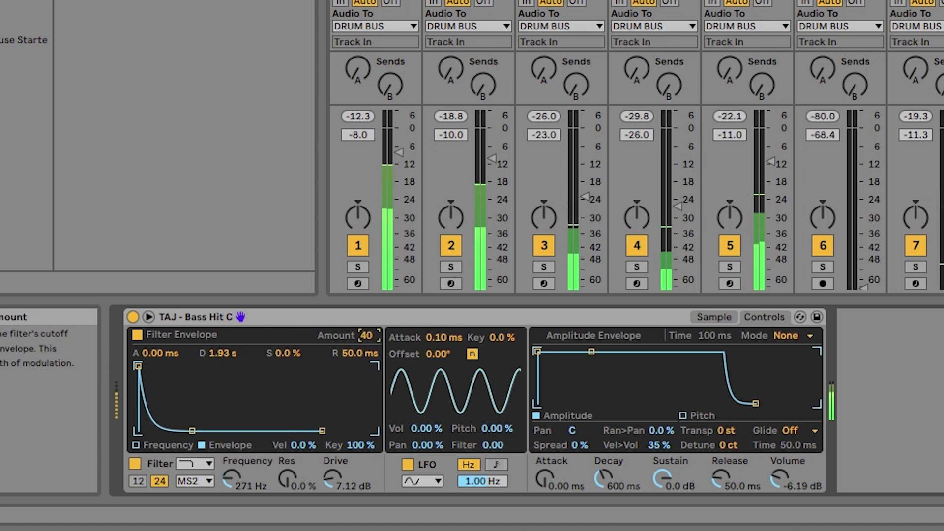
click(727, 132)
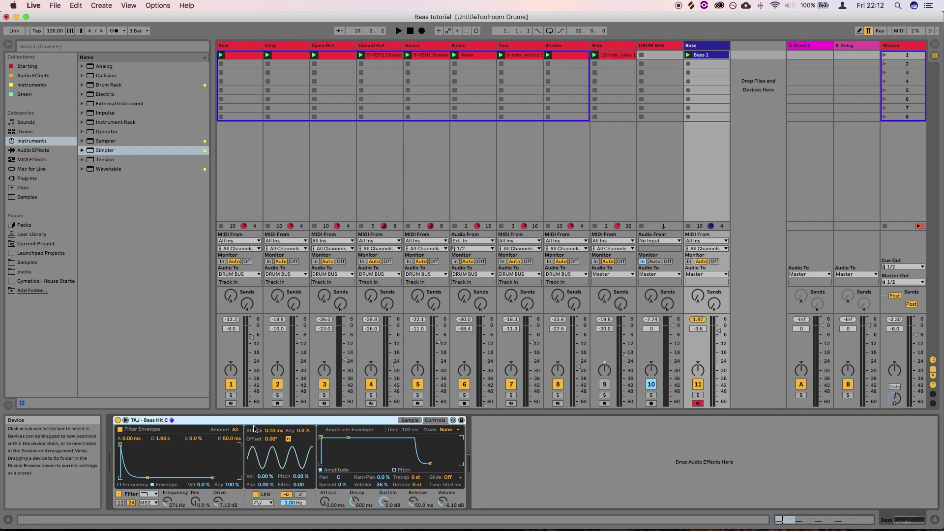
Step: Delete the old Simpler, load a default Simpler, drag in TAJ - Bass Hit C.aif, and close Finder
key(Delete)
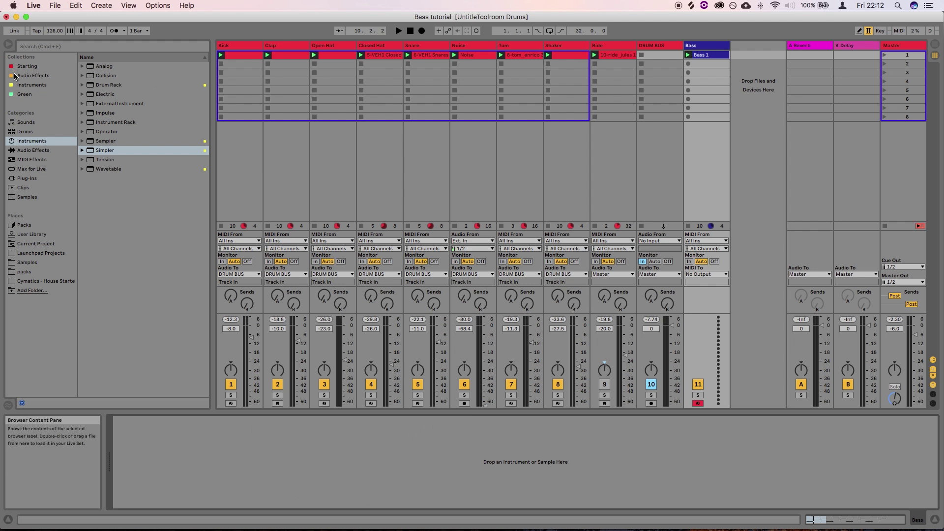
click(28, 141)
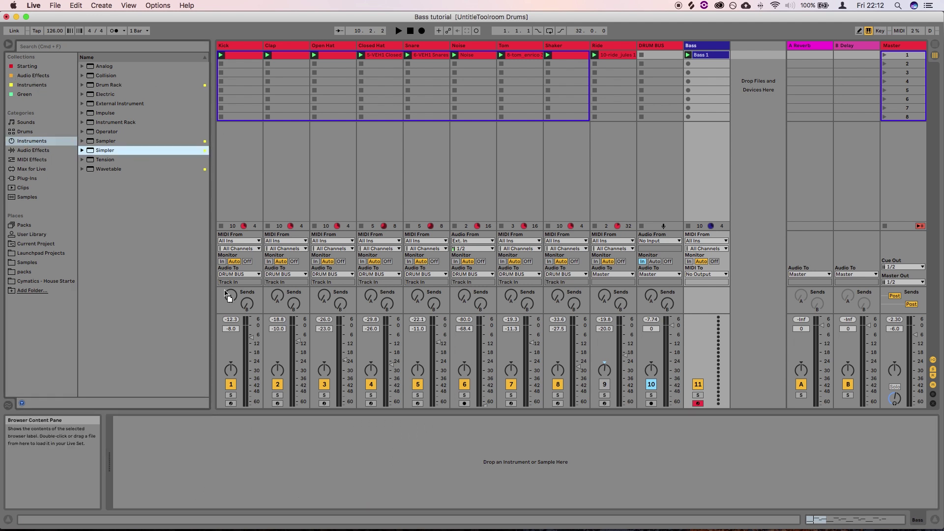
key(Return)
key(super+Tab)
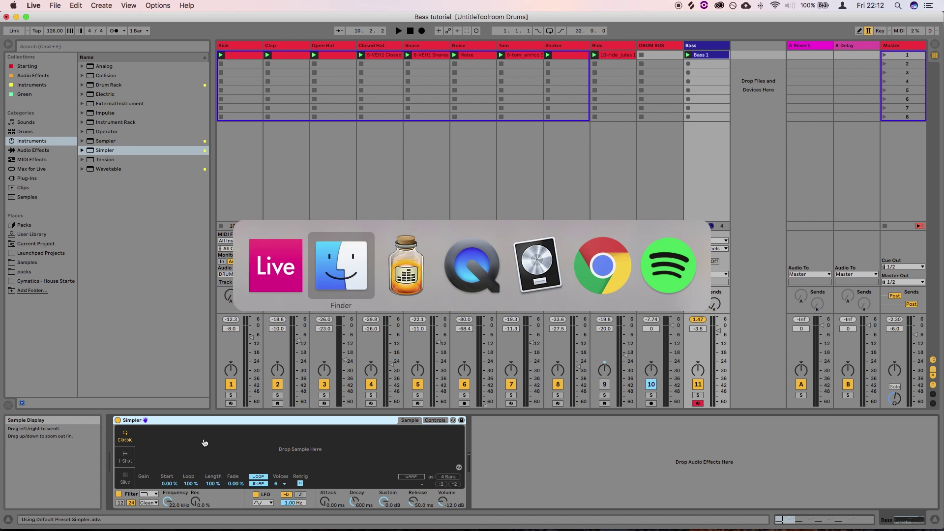
drag(438, 145, 278, 449)
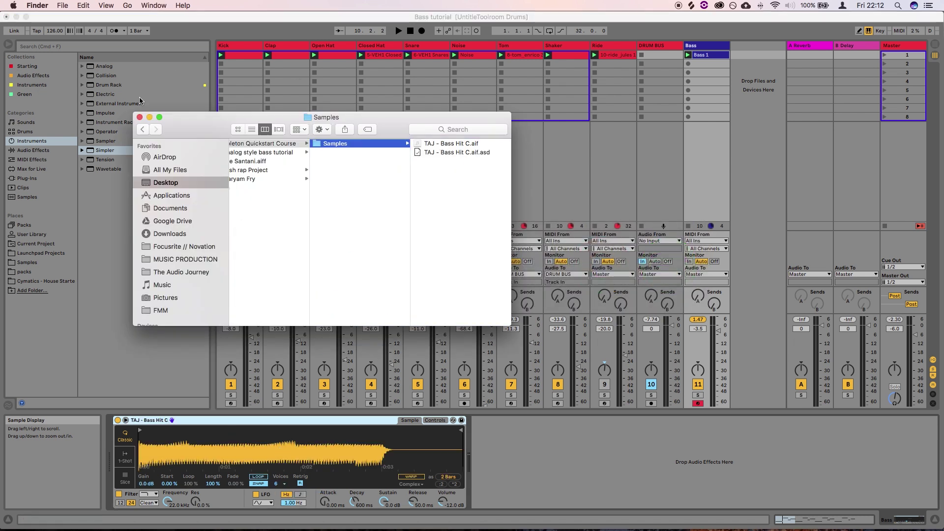
click(139, 118)
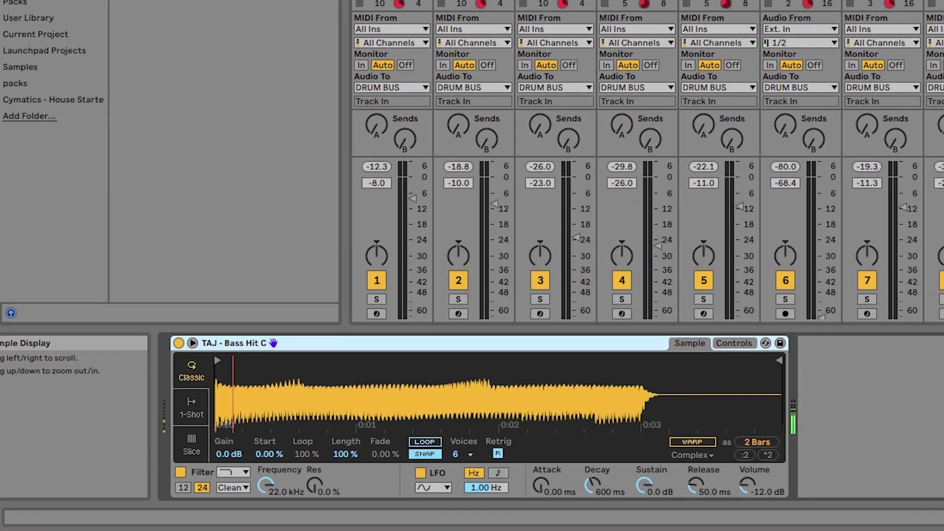
Step: Set the bass Simpler's Voices to 1 and bring the Bass track's device view back
click(468, 455)
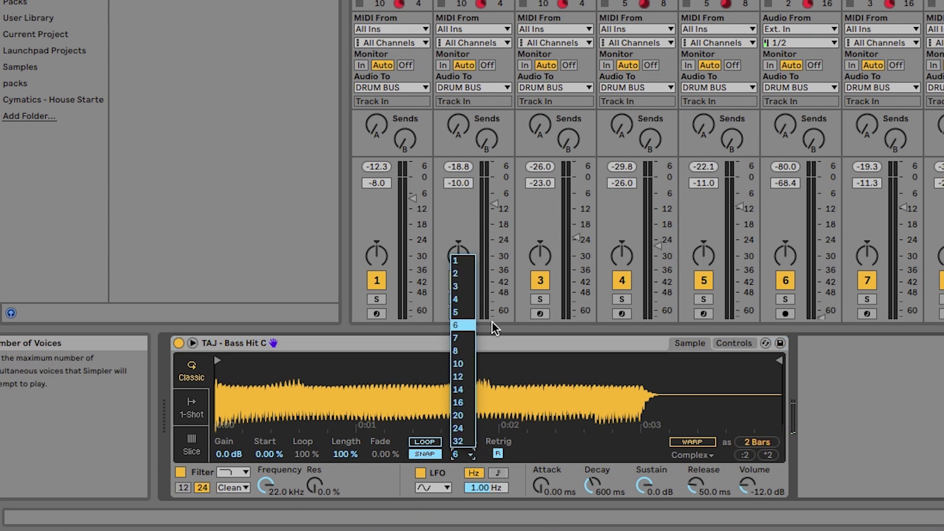
click(462, 261)
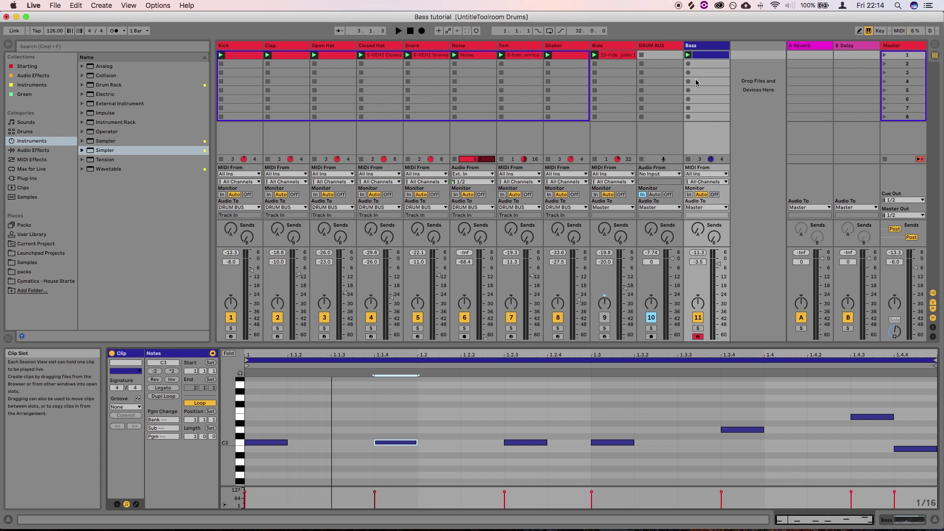
click(707, 74)
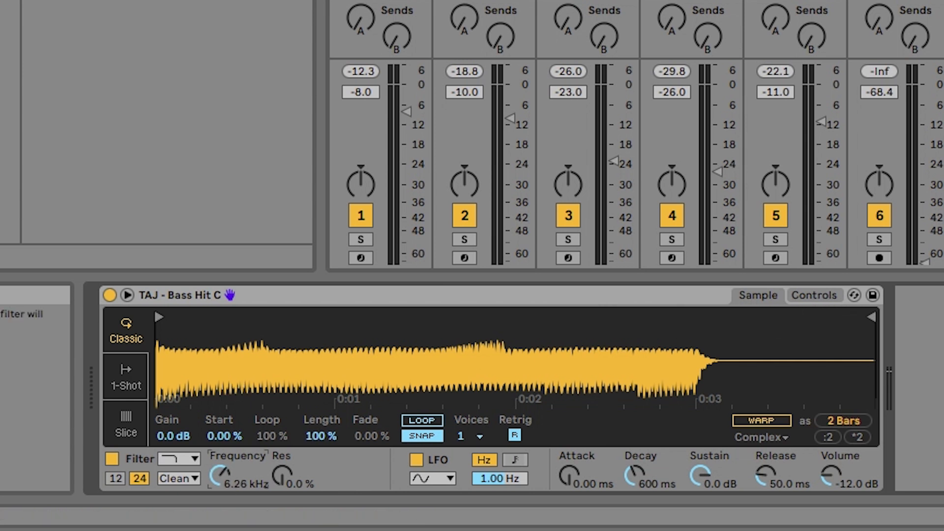
Step: Lower the bass filter cutoff to about 152 Hz and switch the filter type to MS2
mouse_move(238, 472)
mouse_down()
mouse_move(238, 516)
mouse_move(229, 479)
mouse_up()
click(177, 478)
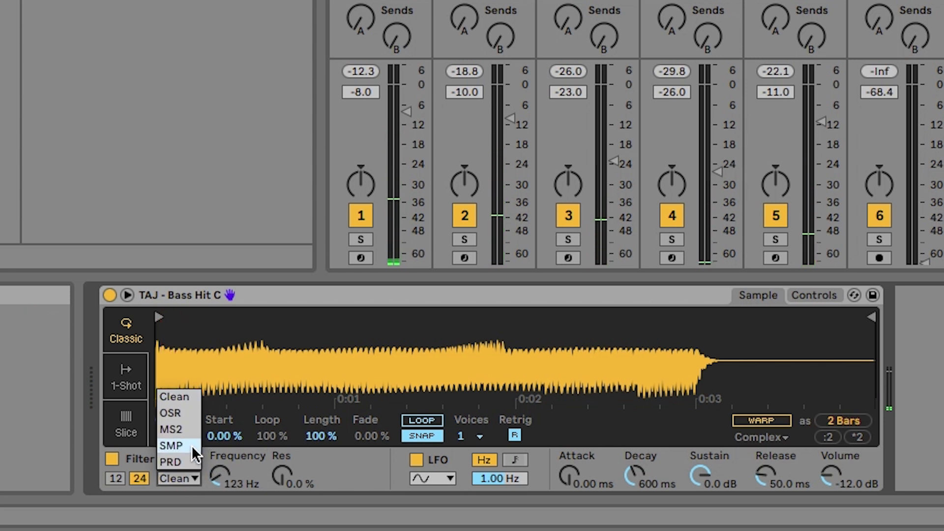
click(177, 430)
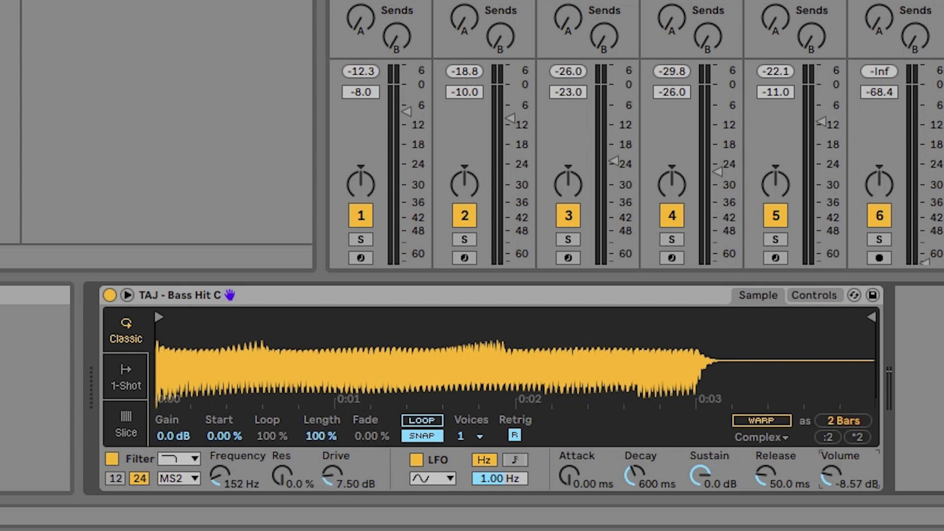
Step: Start playback and show Simpler's full Controls panel
key(space)
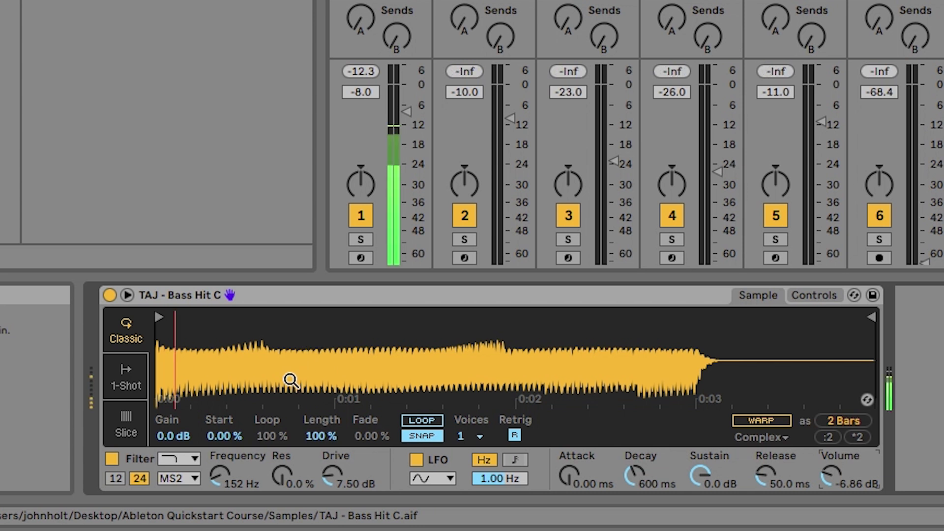
click(823, 297)
click(765, 296)
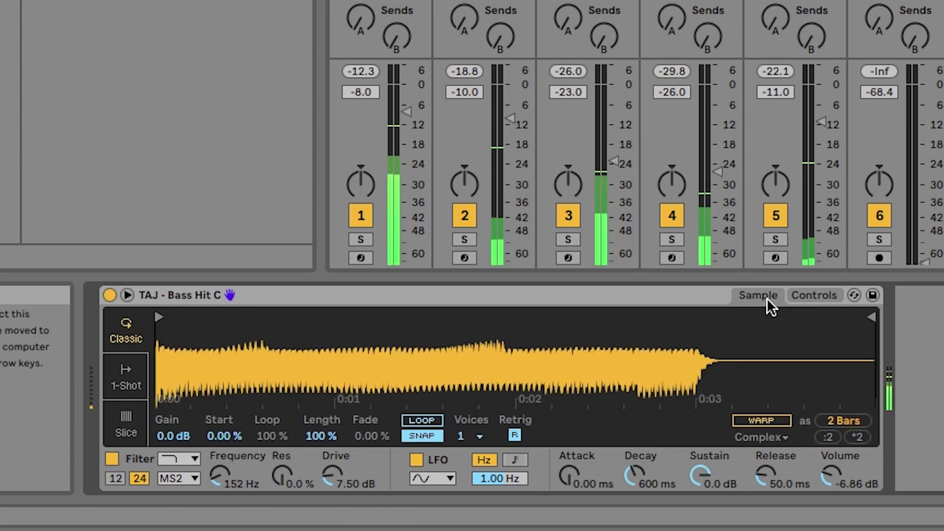
click(809, 293)
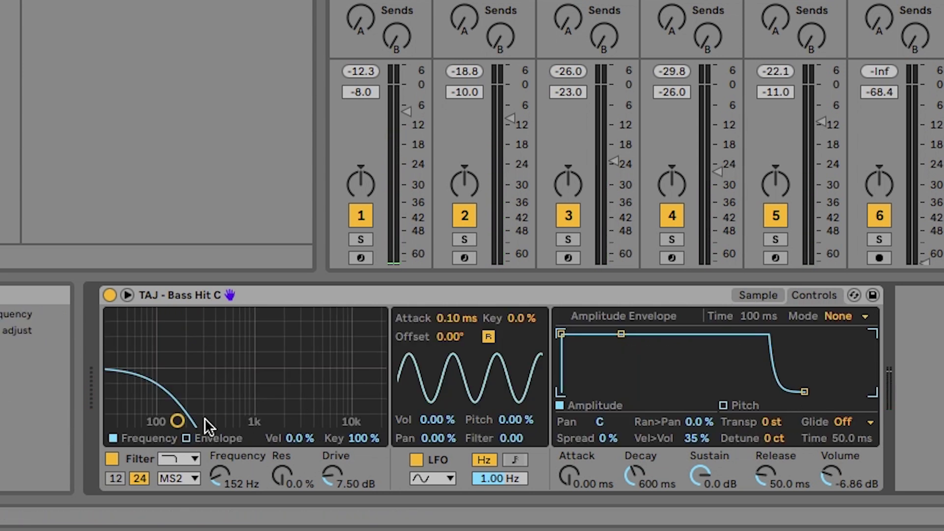
Step: Enable the Simpler filter envelope with Amount 64, then set cutoff to 105 Hz and Res to 21%
click(187, 438)
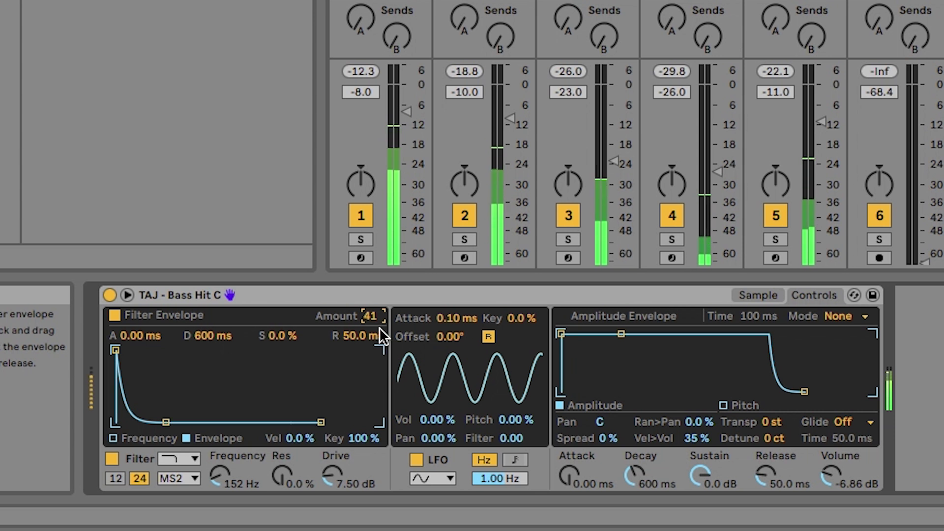
drag(370, 315, 370, 304)
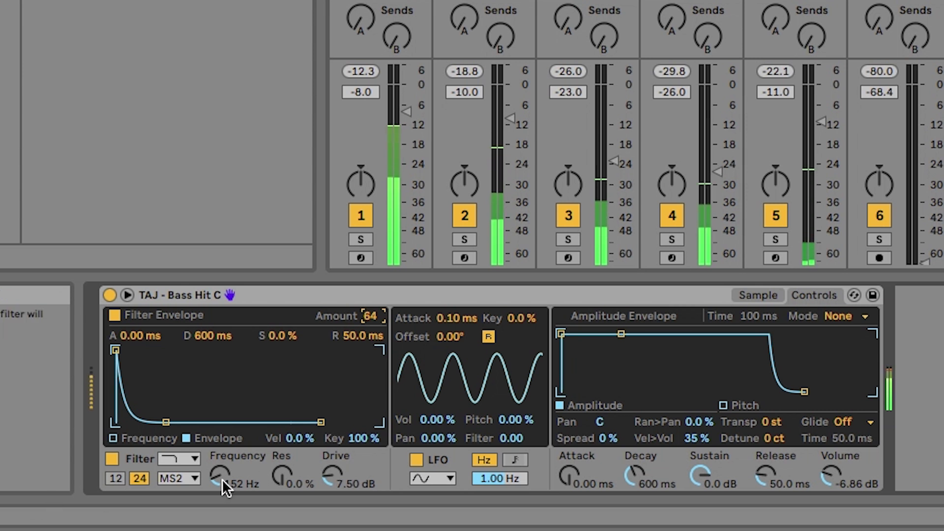
drag(225, 488, 224, 495)
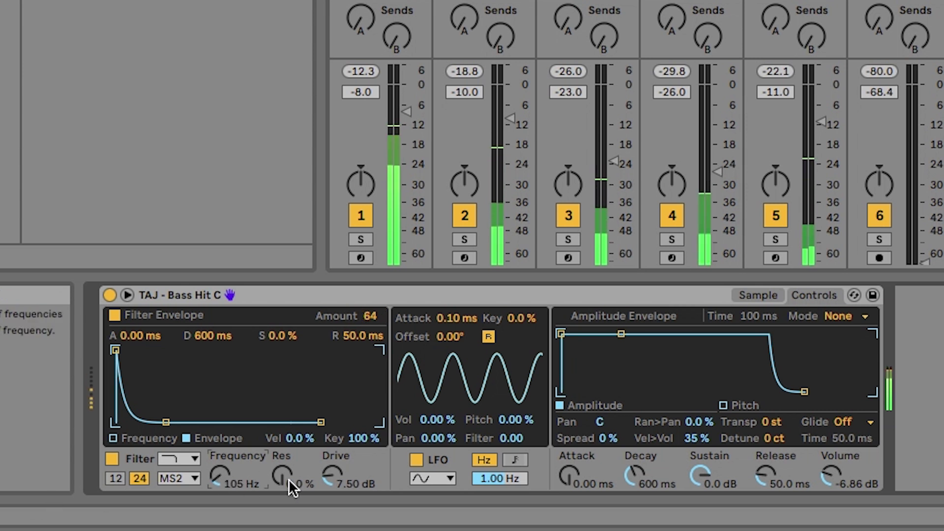
drag(283, 476, 283, 470)
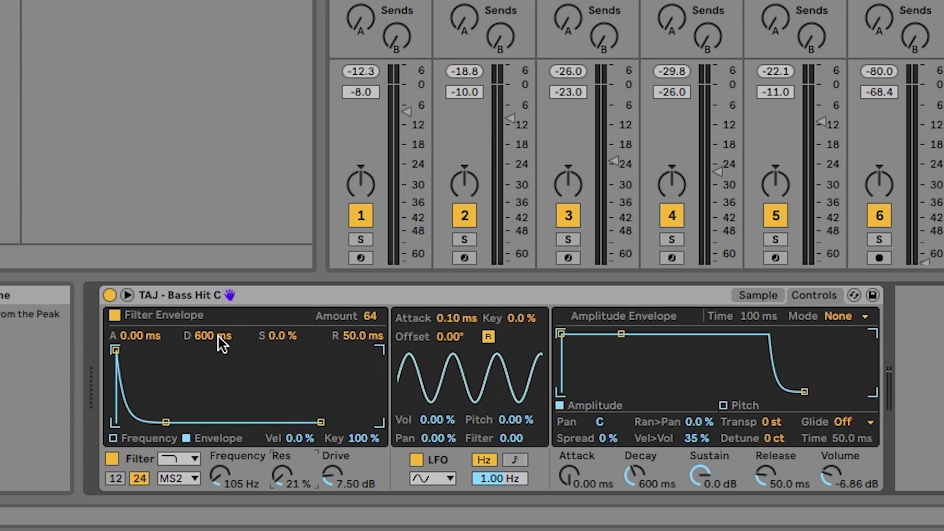
Step: Set filter envelope decay 687 ms and release 531 ms, amp release 188 ms, cutoff 77 Hz
drag(217, 335, 217, 290)
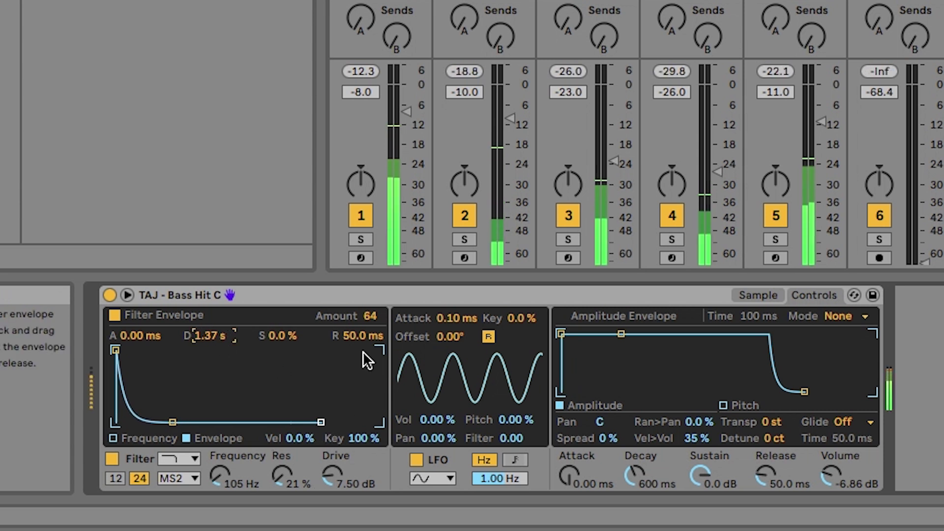
mouse_move(366, 337)
mouse_down()
mouse_move(366, 315)
mouse_move(366, 344)
mouse_up()
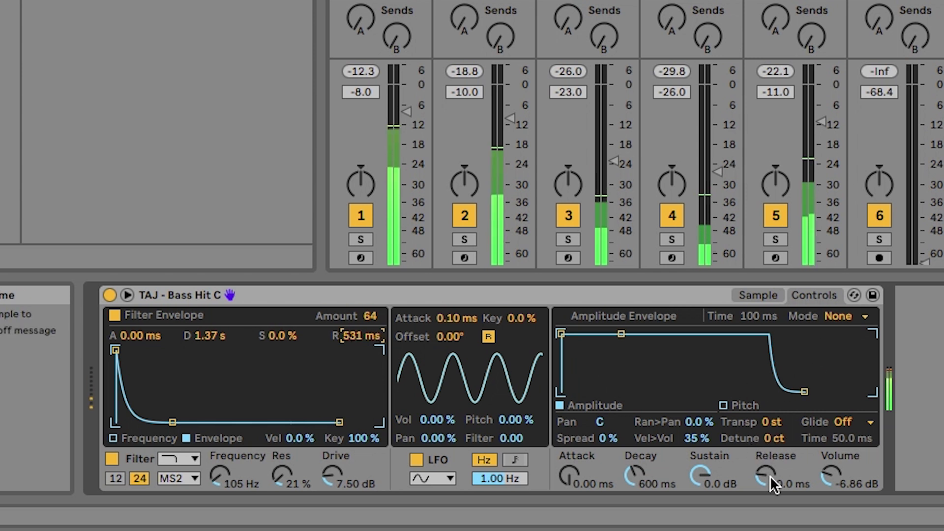
mouse_move(770, 476)
mouse_down()
mouse_move(770, 448)
mouse_move(763, 491)
mouse_up()
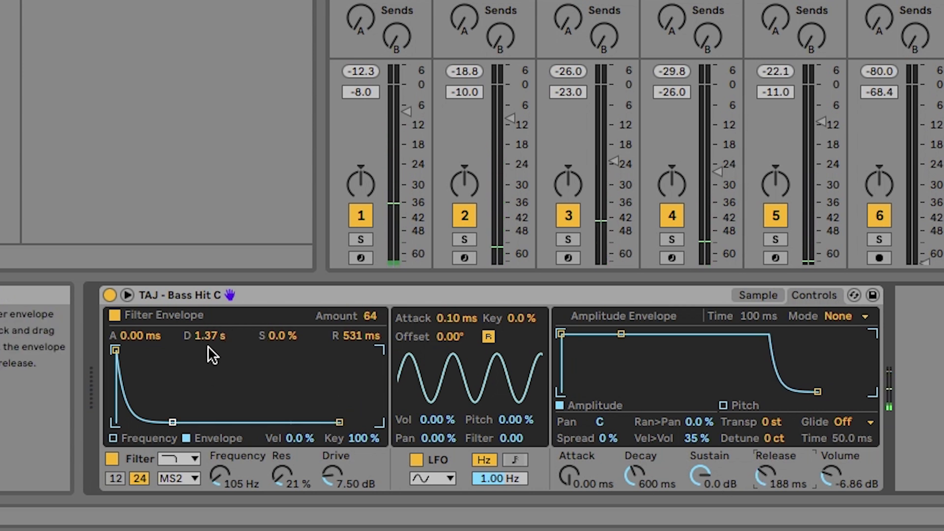
drag(211, 339, 211, 363)
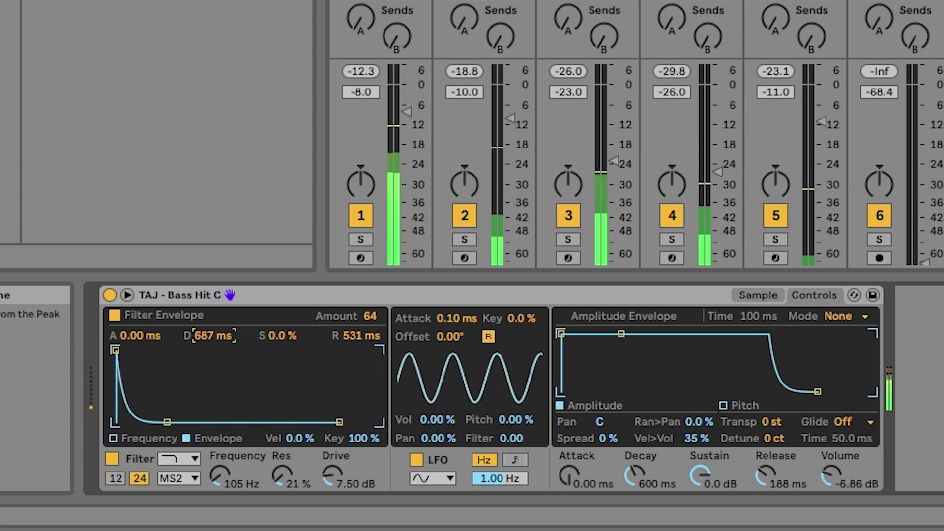
drag(219, 476, 220, 481)
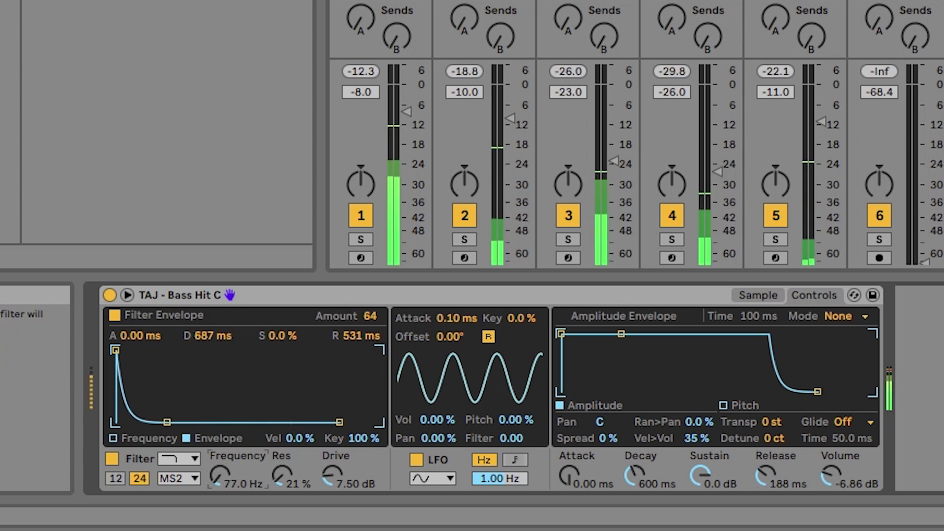